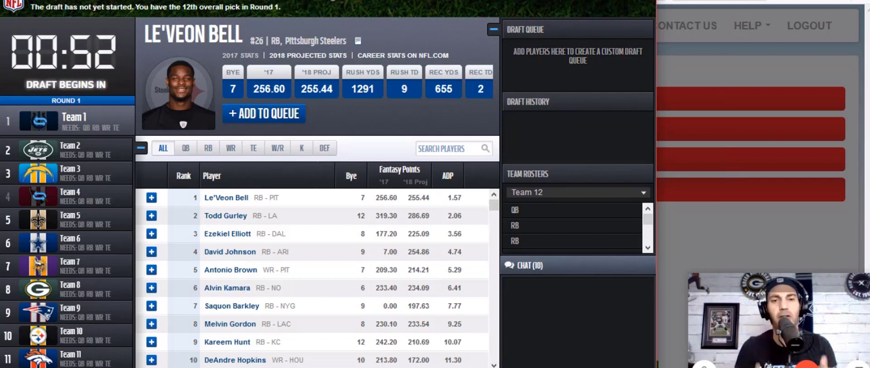
Switch to the My Perfect Fantasy Draft site, choose Standard Points (Non-PPR) scoring, and decline Jimmie's recommended player filters
key(alt+Tab)
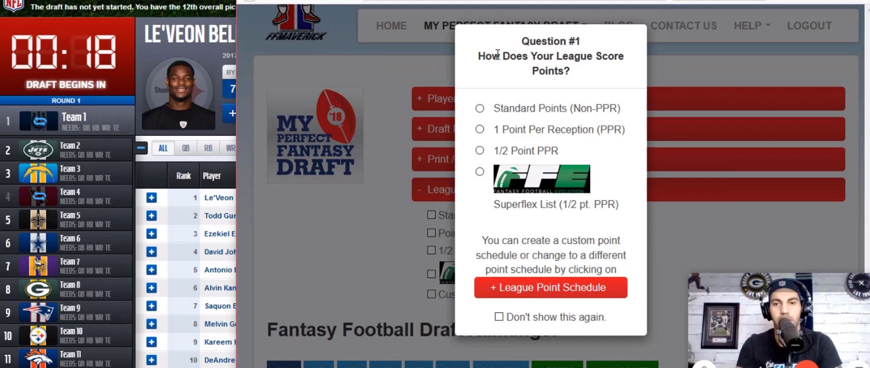
click(479, 109)
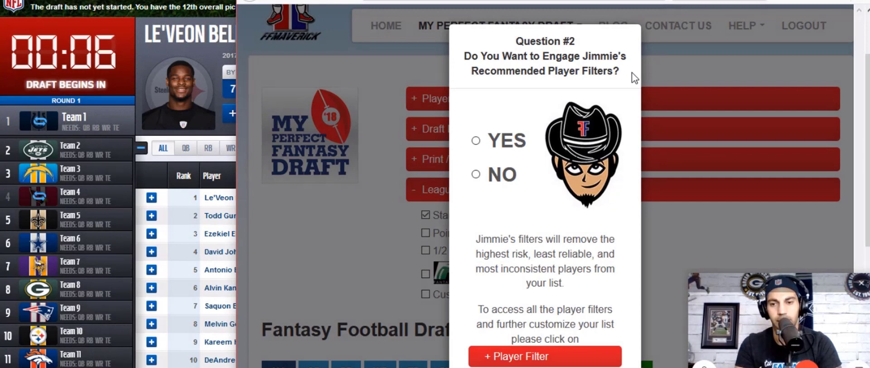
click(476, 175)
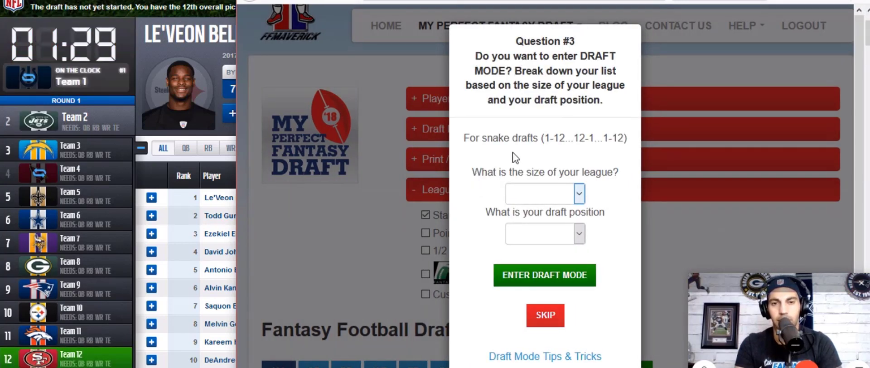
Enter draft mode for a snake draft with league size 12 and draft position 12
click(579, 194)
click(559, 253)
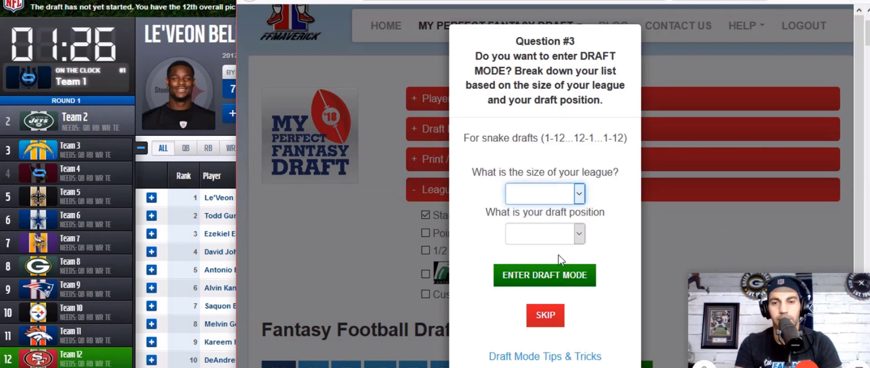
click(578, 235)
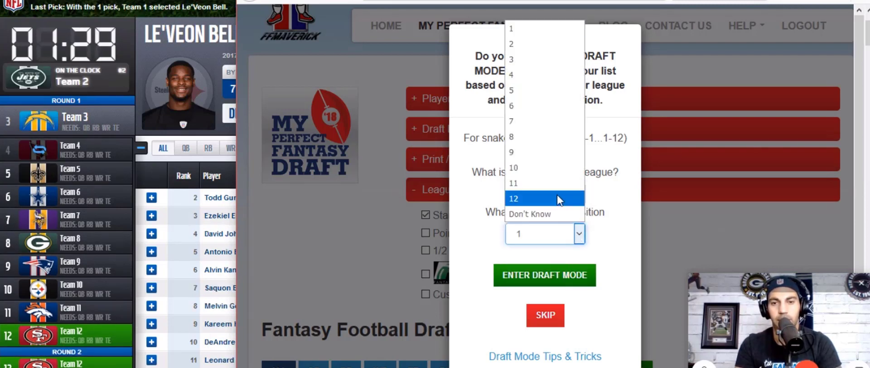
click(556, 195)
click(542, 275)
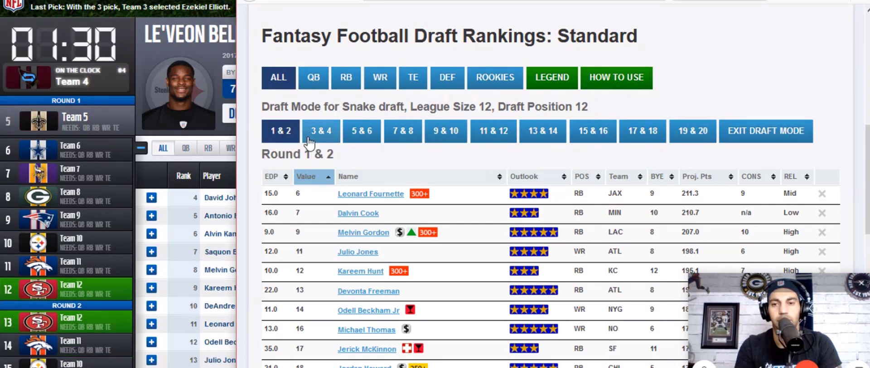
Examine the Round 1 & 2 rankings and compare them with the draft history in the NFL draft room
scroll(290, 188, down, 2)
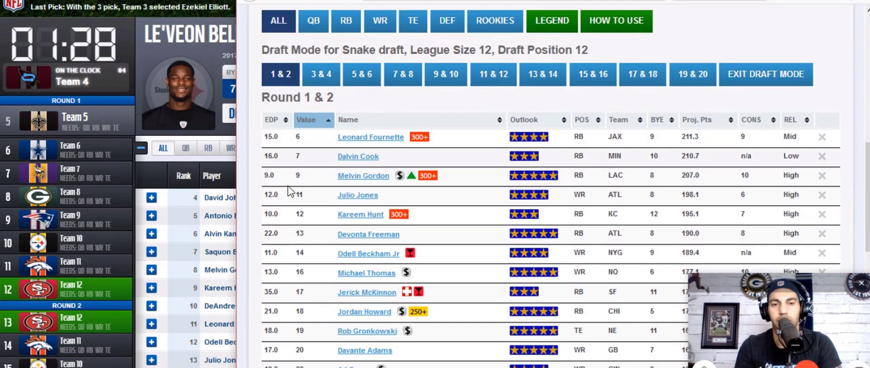
scroll(290, 190, down, 1)
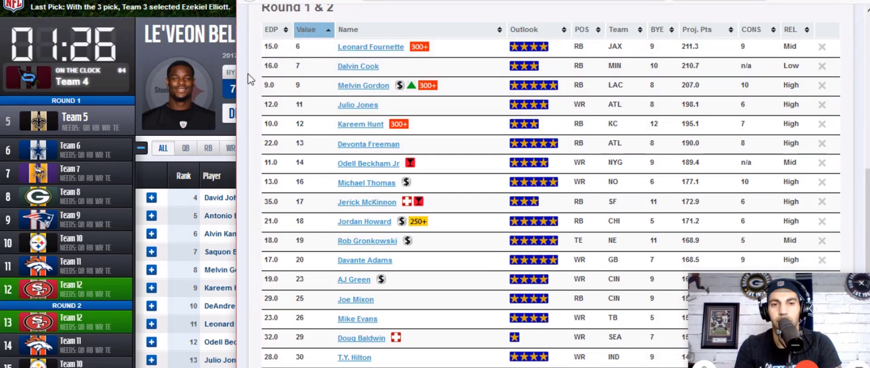
scroll(273, 363, up, 2)
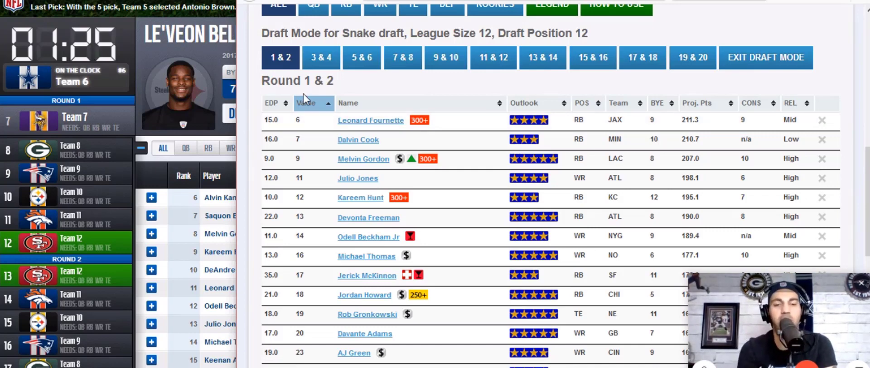
key(alt+Tab)
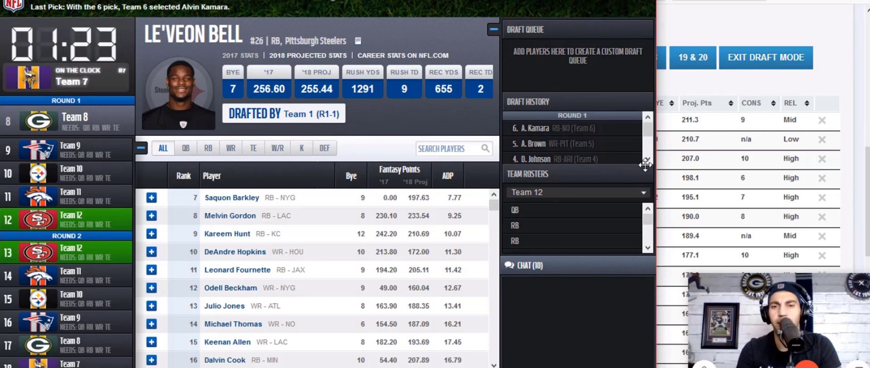
scroll(649, 158, down, 3)
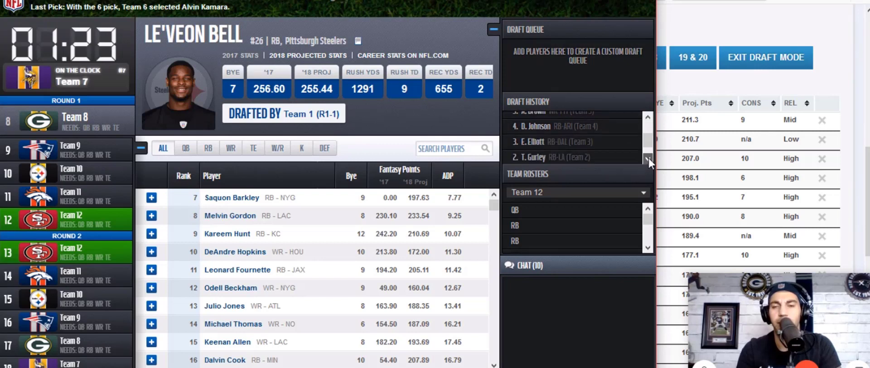
click(649, 117)
click(648, 117)
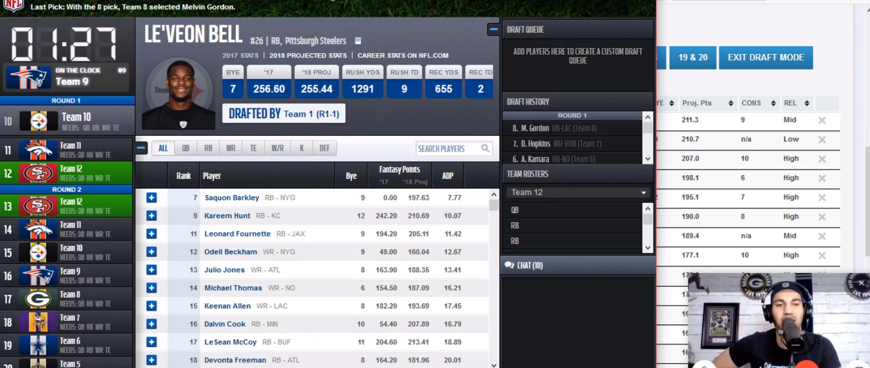
Check the Round 1 & 2 rankings once more and draft Leonard Fournette in the NFL draft room as Team 12's first-round pick
key(alt+Tab)
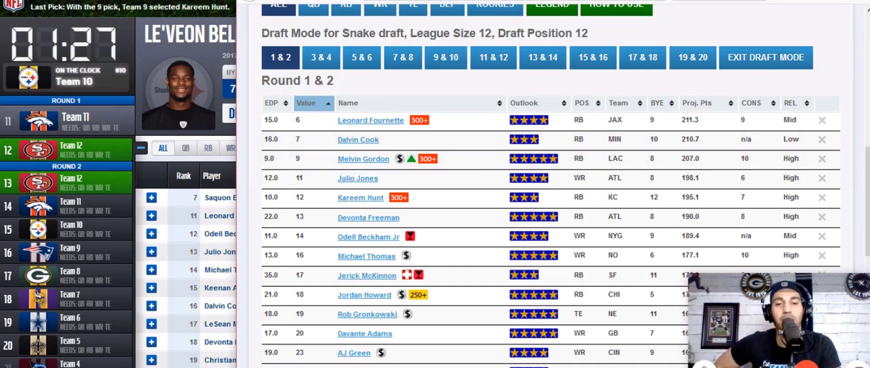
key(alt+Tab)
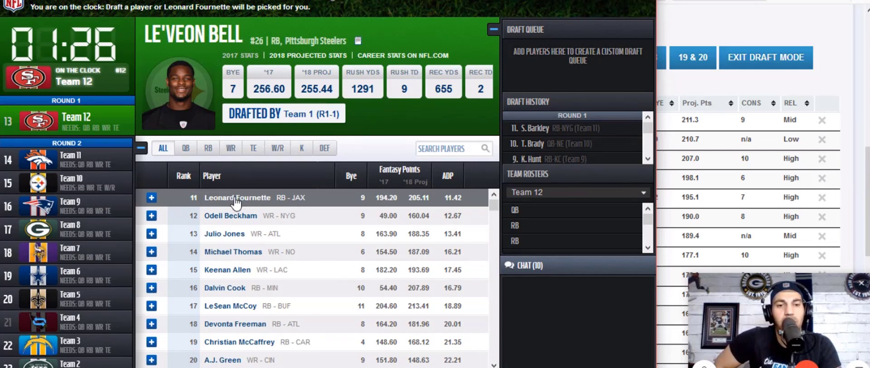
click(235, 201)
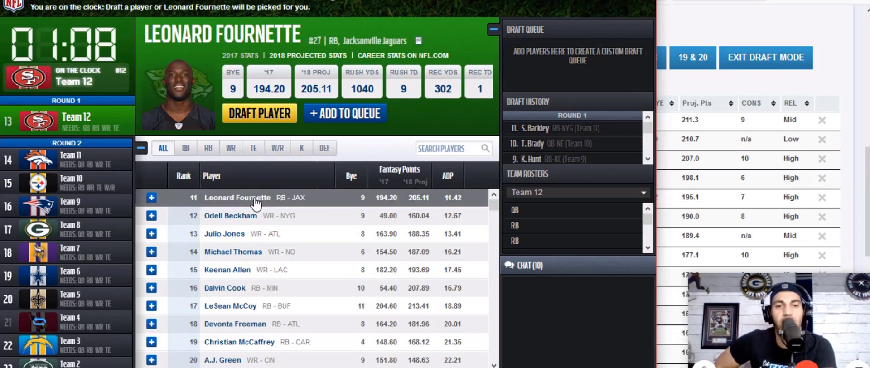
click(282, 114)
Compare running backs and wide receivers in the Round 1 & 2 rankings and among the available players in the NFL draft room
key(alt+Tab)
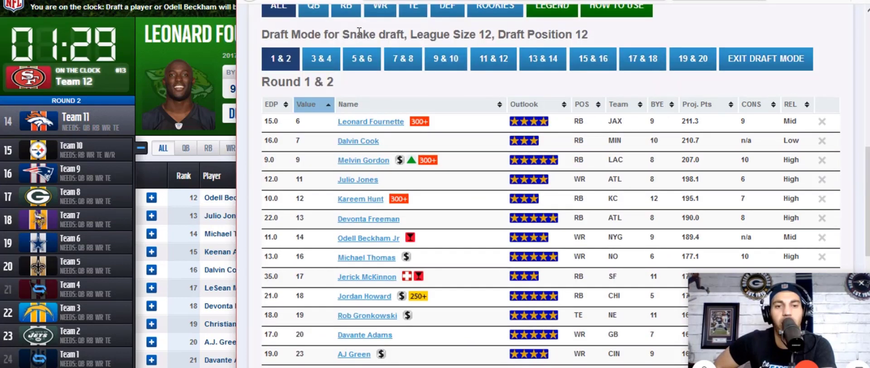
scroll(358, 31, up, 2)
click(380, 79)
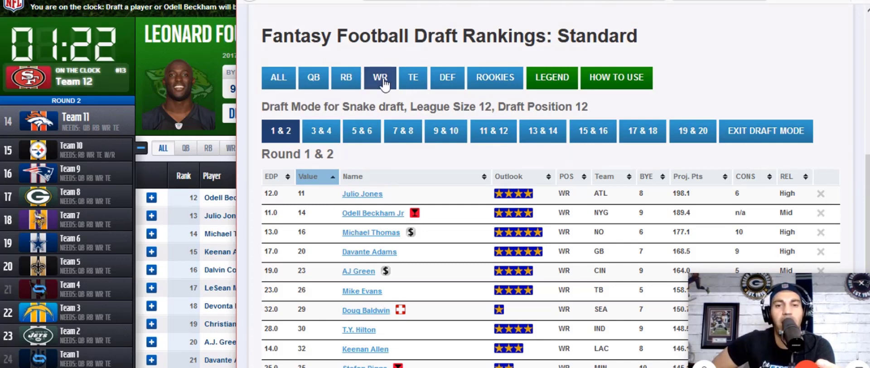
click(347, 78)
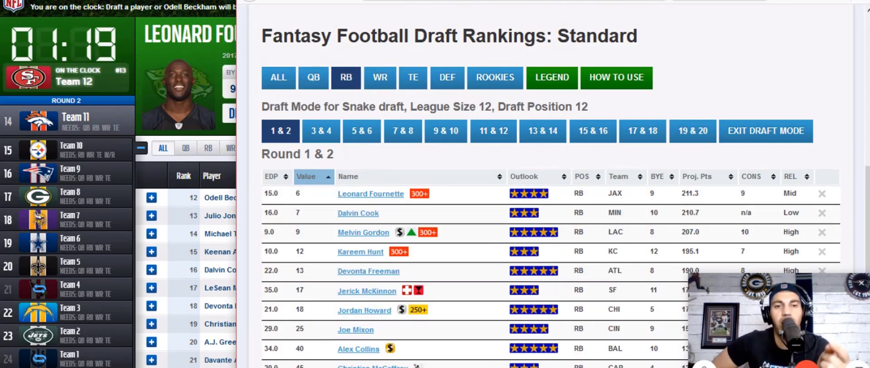
click(228, 103)
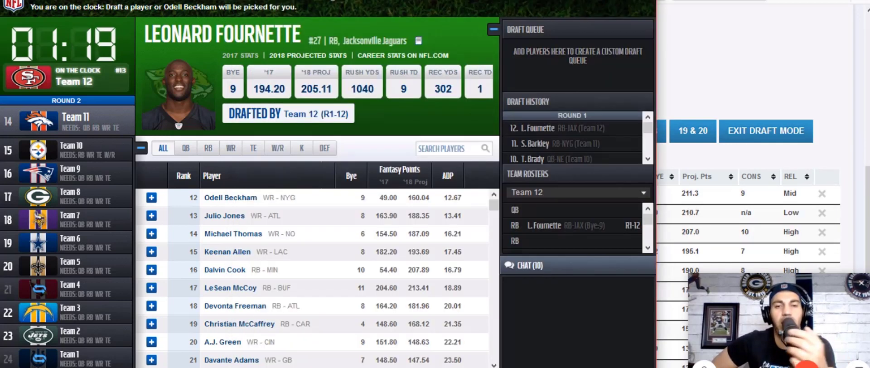
click(208, 150)
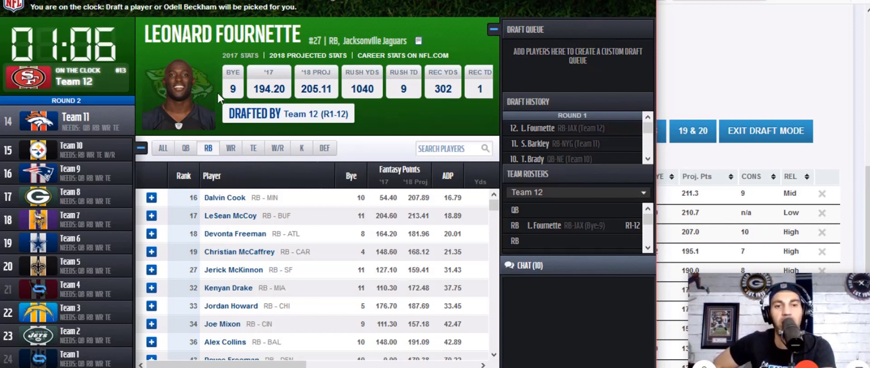
click(232, 149)
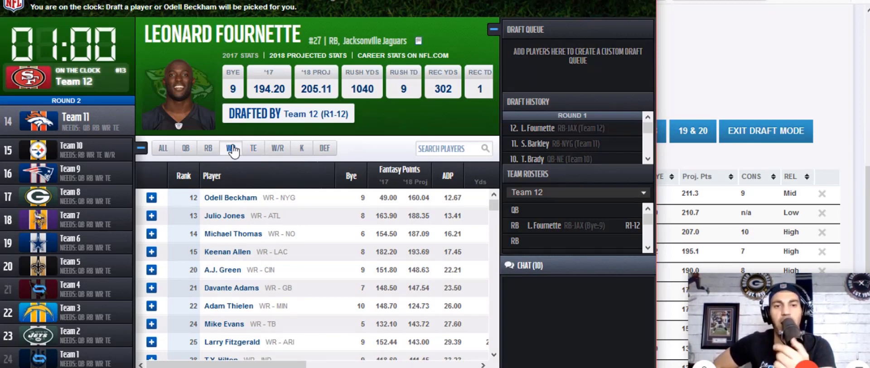
key(alt+Tab)
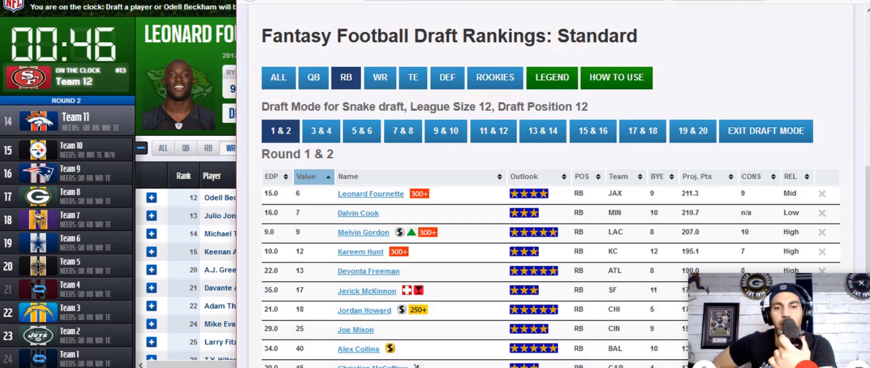
click(381, 80)
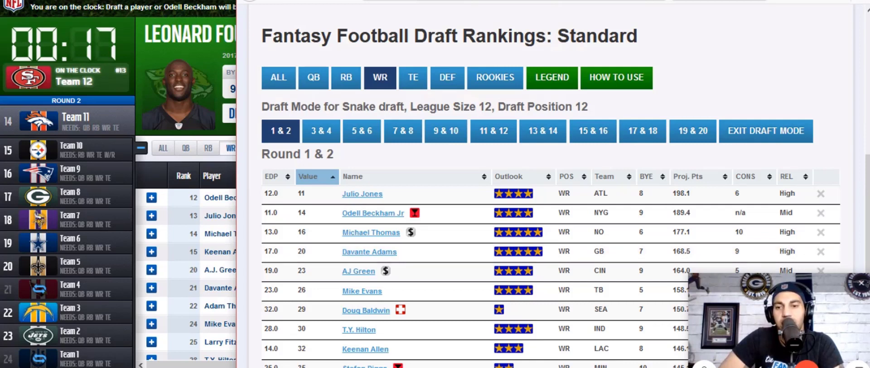
Draft wide receiver Davante Adams in the NFL draft room as Team 12's second-round pick
click(225, 262)
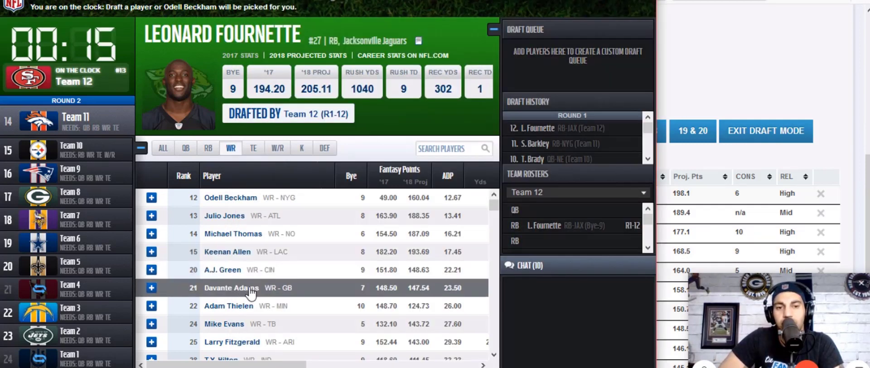
click(232, 288)
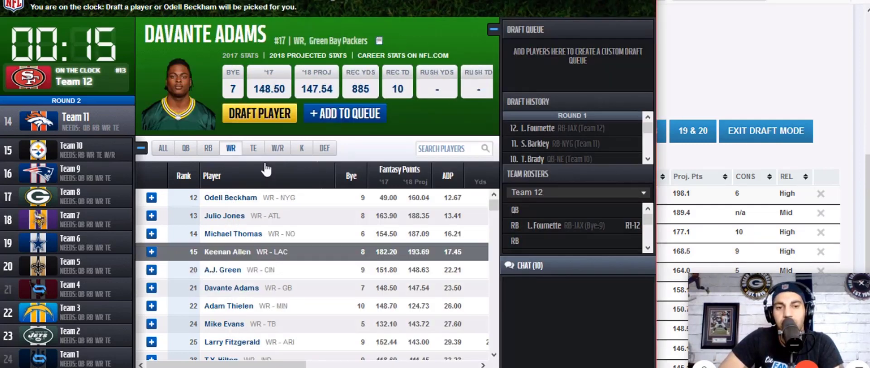
click(262, 114)
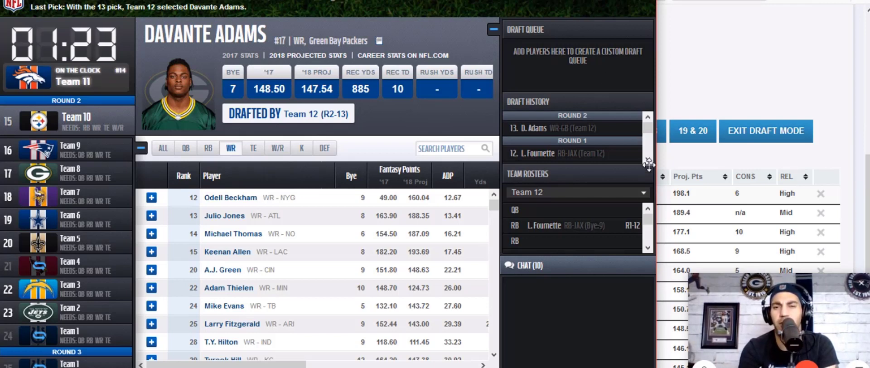
Review the earlier first-round picks in the draft history and return to the most recent picks
scroll(648, 161, down, 3)
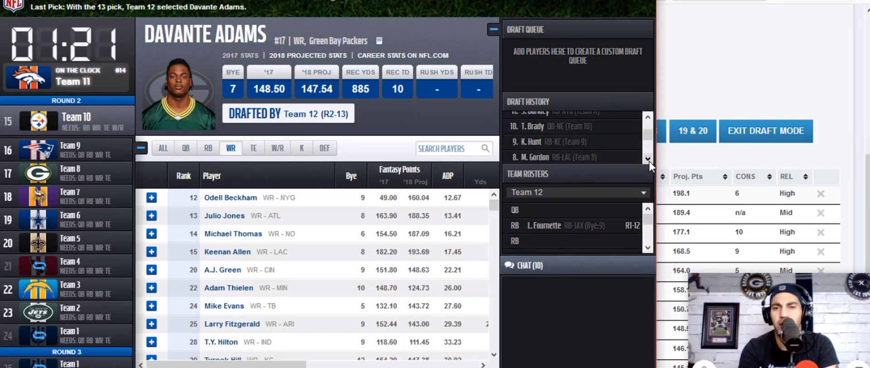
scroll(649, 161, down, 3)
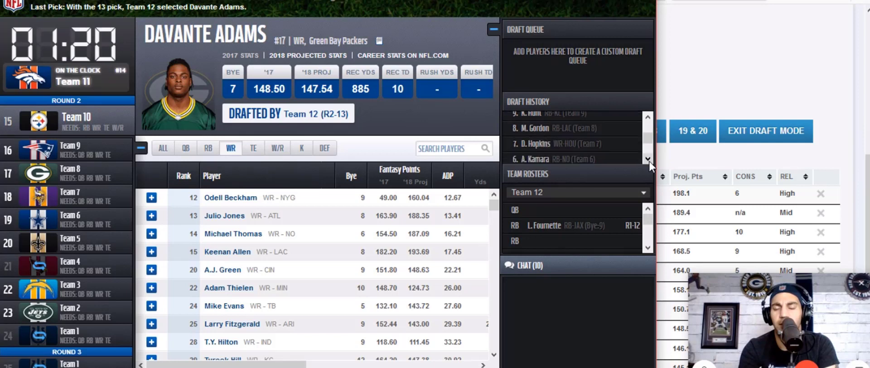
click(647, 115)
click(647, 115)
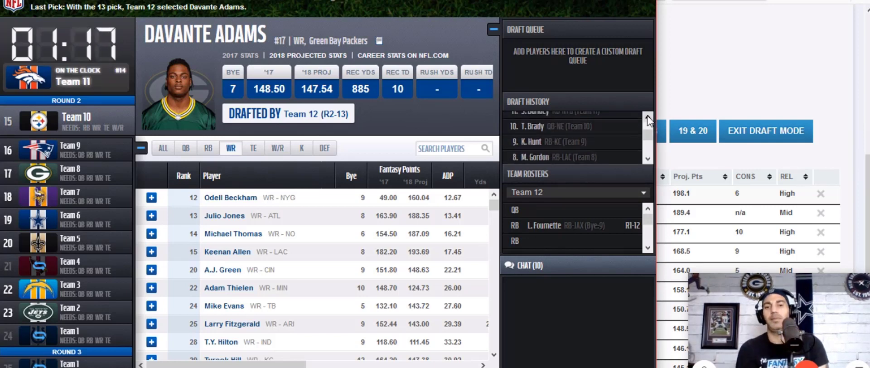
click(648, 157)
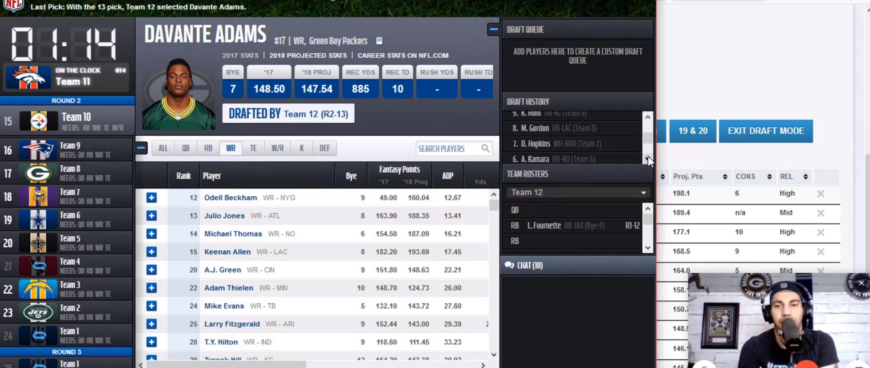
click(648, 117)
click(648, 117)
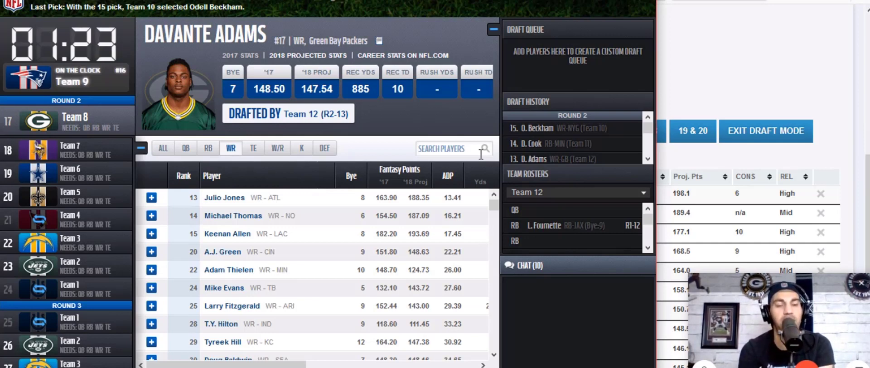
Show the Round 3 & 4 rankings on the rankings site and check the latest picks in the NFL draft room
key(alt+Tab)
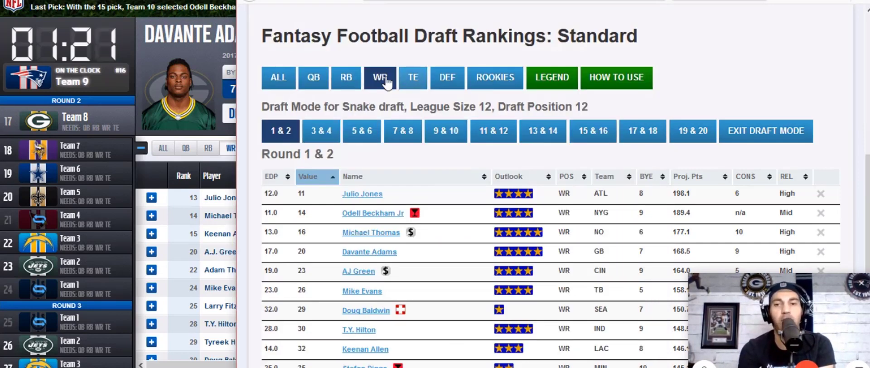
click(321, 131)
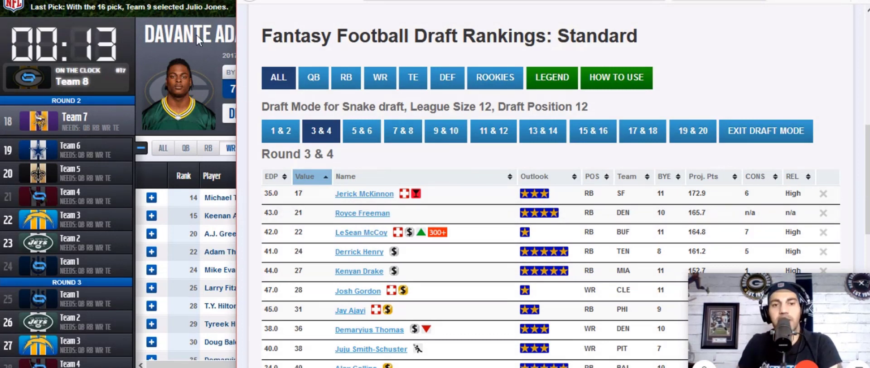
key(alt+Tab)
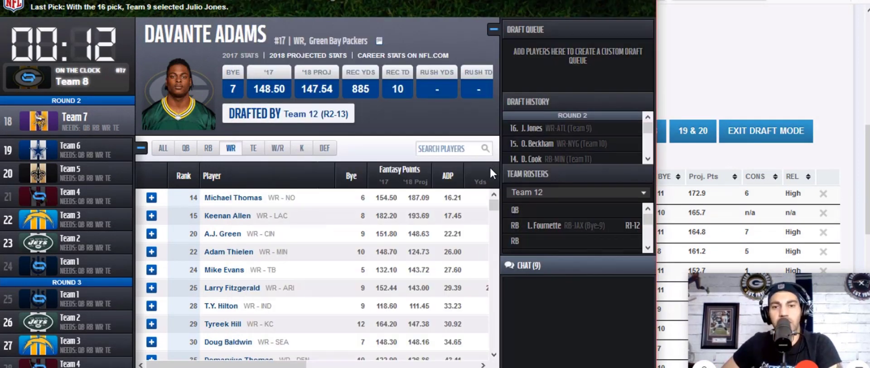
click(651, 158)
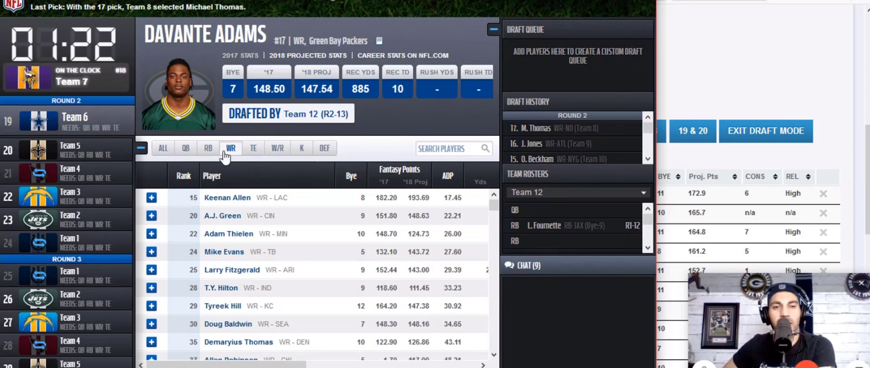
Examine running back Jerick McKinnon's card in the NFL draft room and his stats, commentary and criteria on the rankings site
click(208, 151)
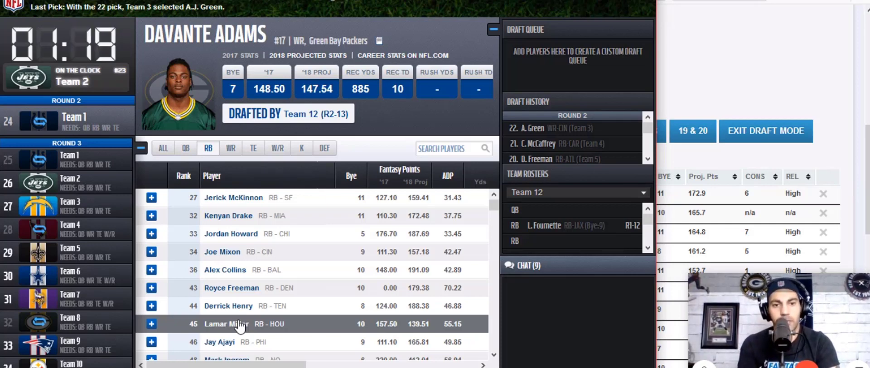
click(247, 202)
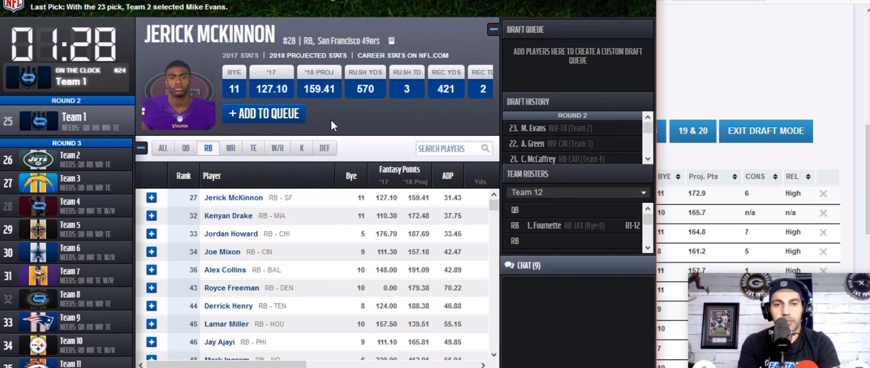
key(alt+Tab)
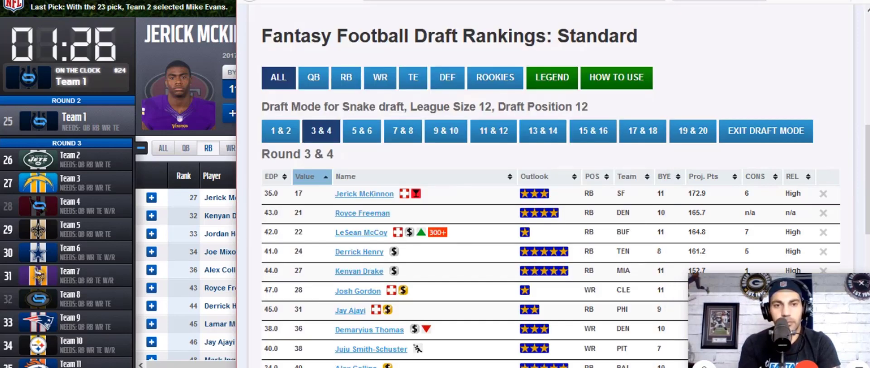
click(375, 198)
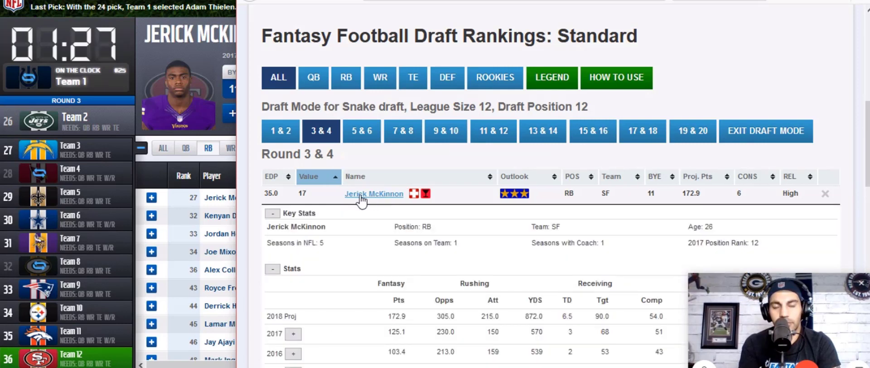
scroll(354, 221, down, 1)
scroll(358, 213, down, 1)
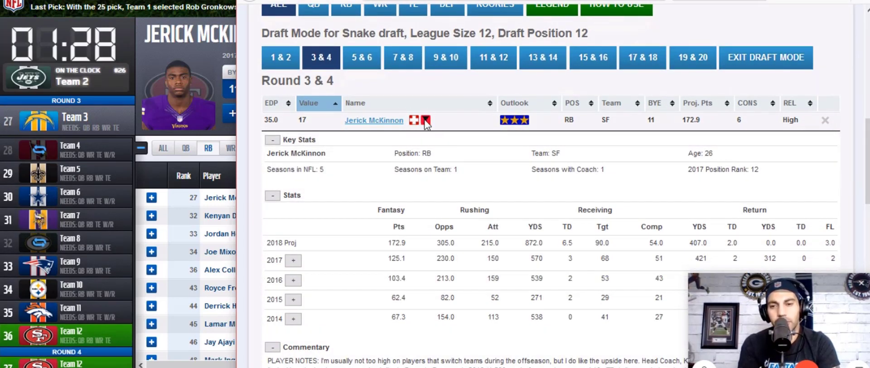
mouse_move(426, 123)
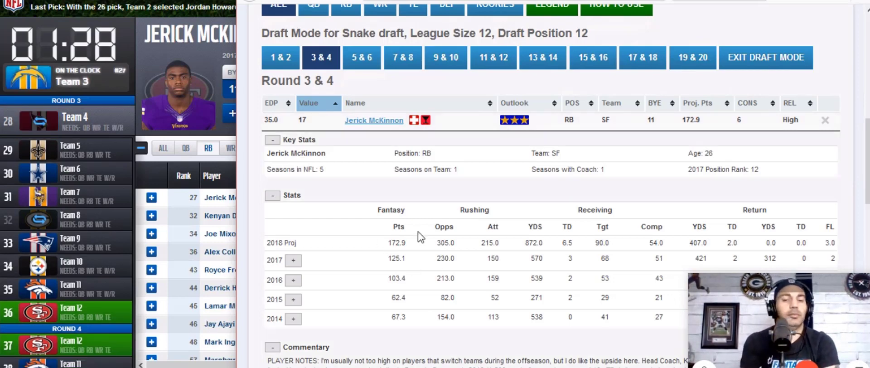
scroll(374, 234, down, 3)
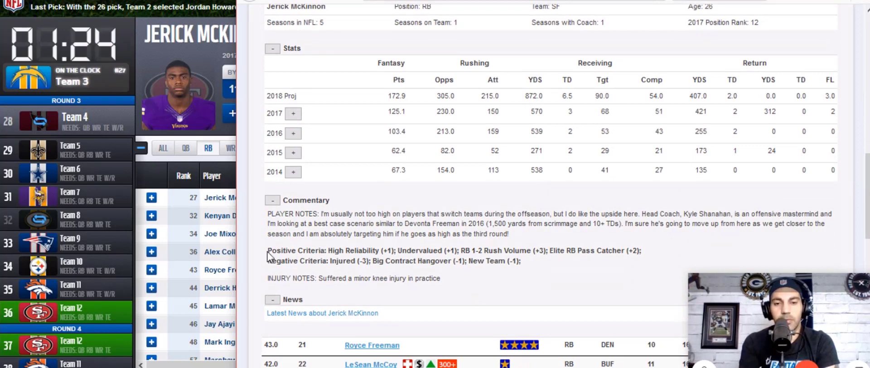
scroll(345, 205, up, 3)
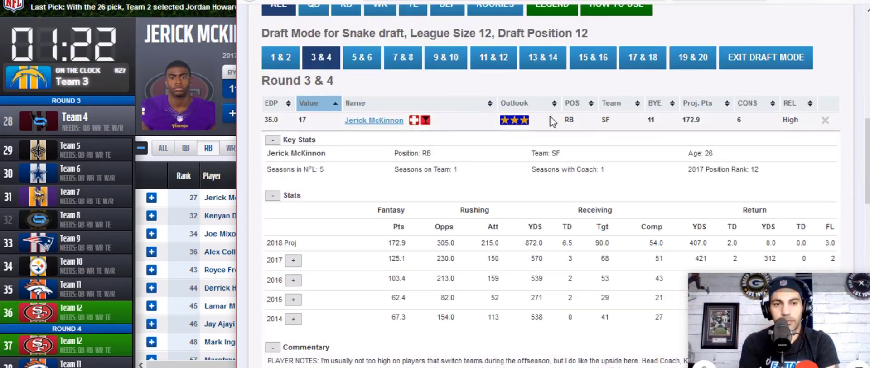
scroll(333, 258, down, 3)
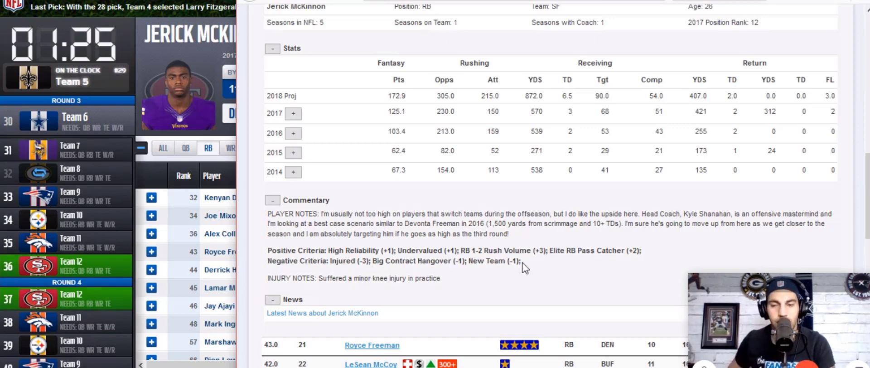
scroll(398, 256, up, 6)
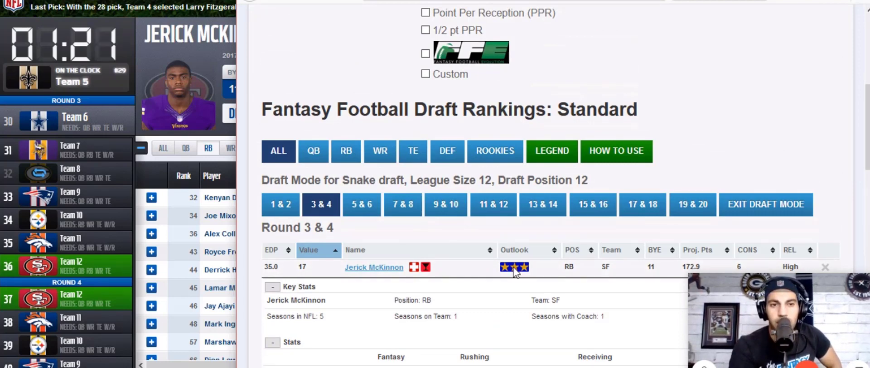
click(371, 271)
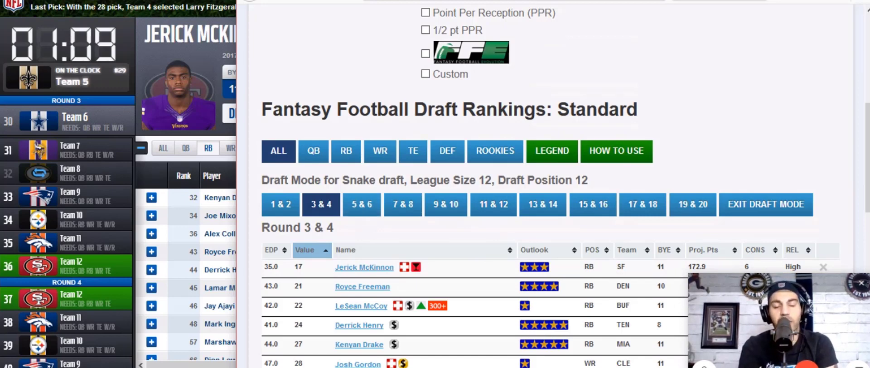
Check the latest picks in the NFL draft room and examine the top Round 3 & 4 candidates on the rankings site
key(alt+Tab)
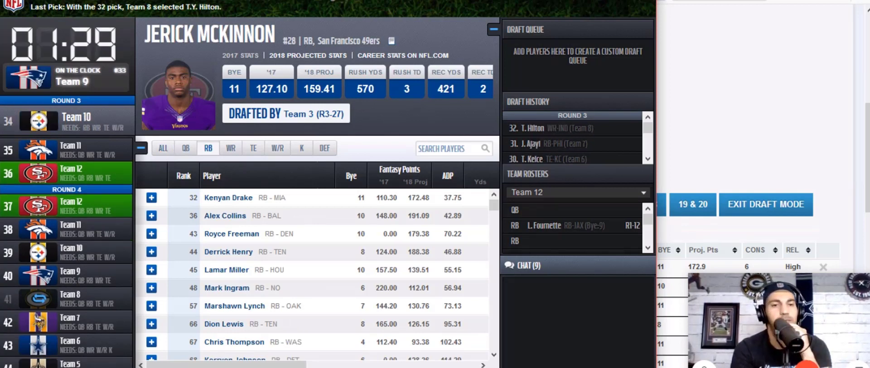
key(alt+Tab)
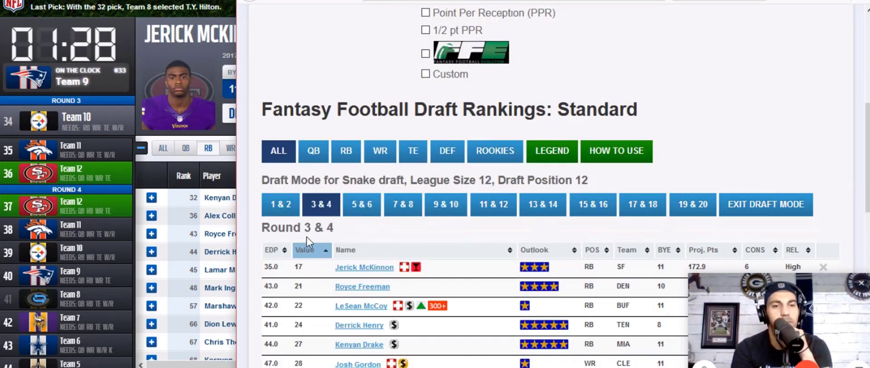
scroll(311, 301, down, 2)
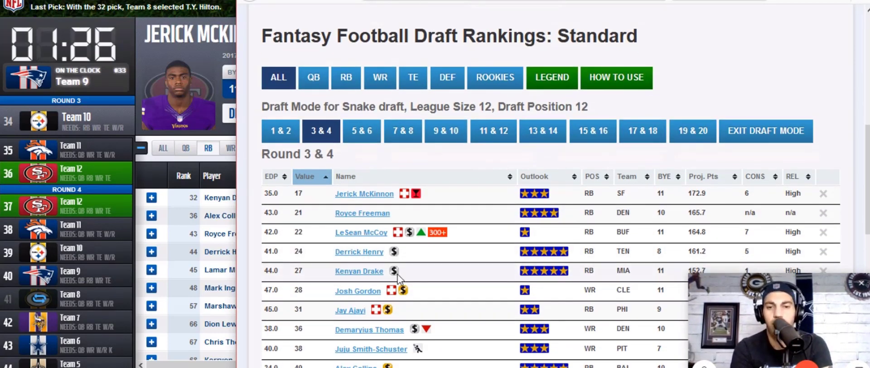
mouse_move(395, 250)
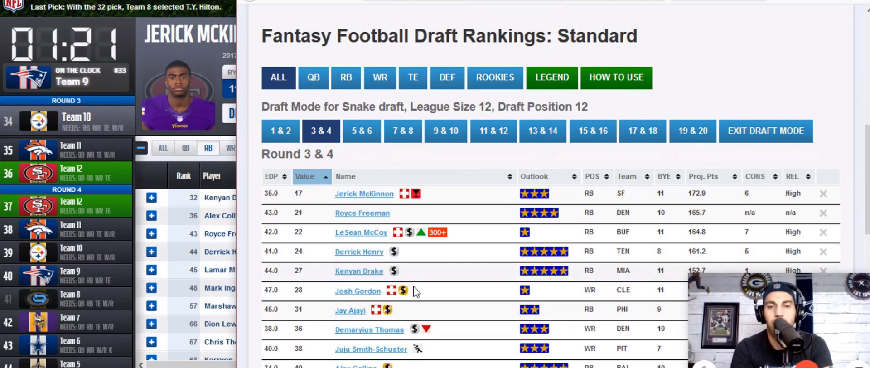
mouse_move(405, 295)
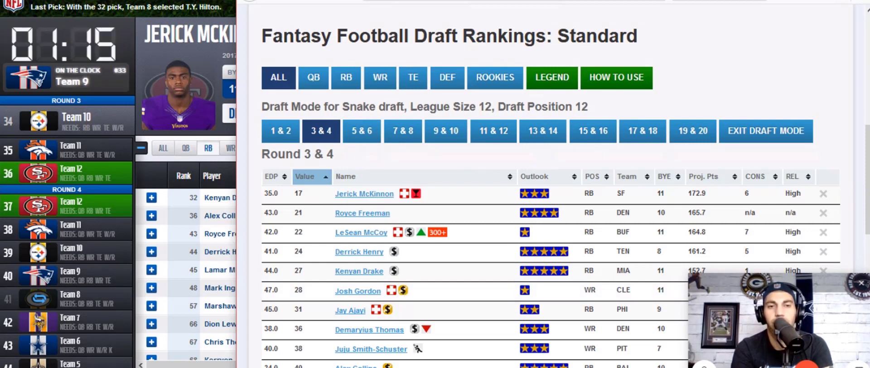
Draft running back Royce Freeman in the NFL draft room as Team 12's third-round pick
key(alt+Tab)
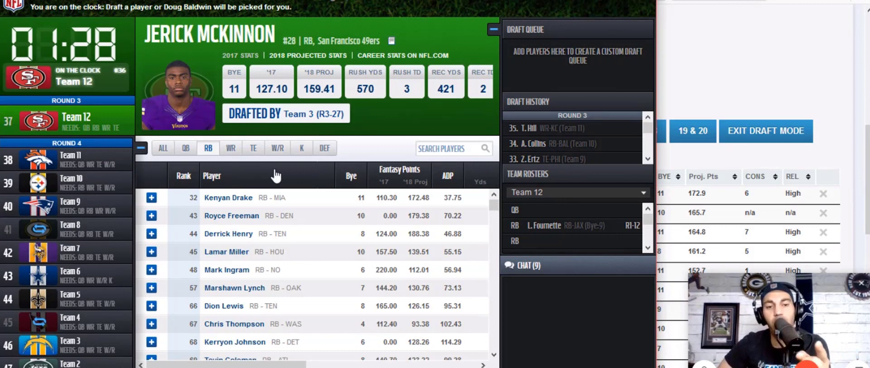
click(244, 216)
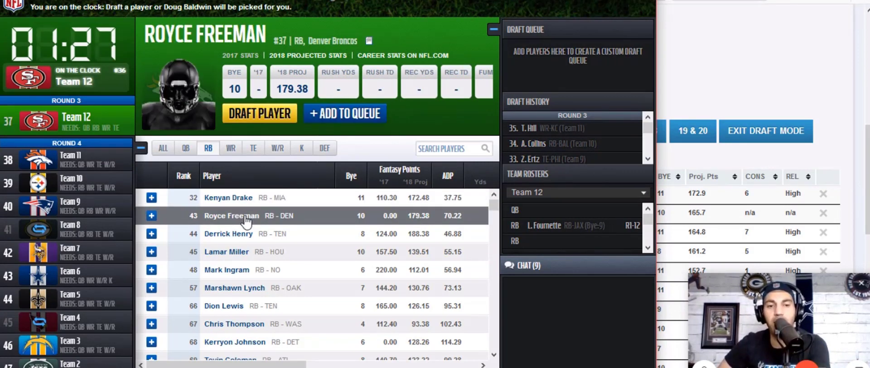
click(259, 114)
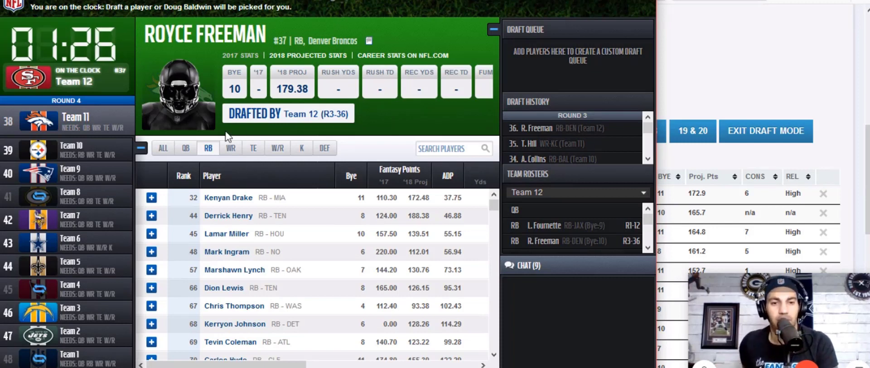
List the available wide receivers in the draft room and compare the Round 3 & 4 and Round 5 & 6 receiver rankings
click(231, 150)
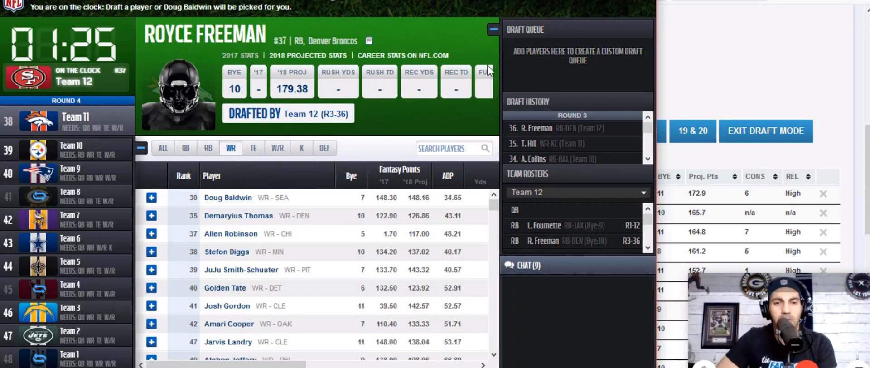
key(alt+Tab)
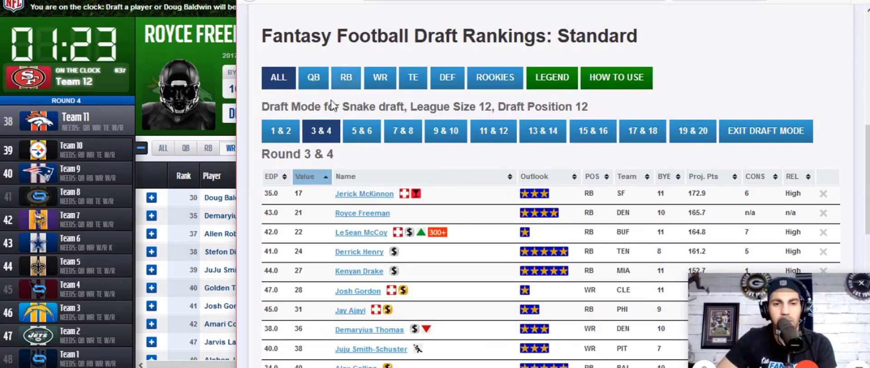
click(379, 77)
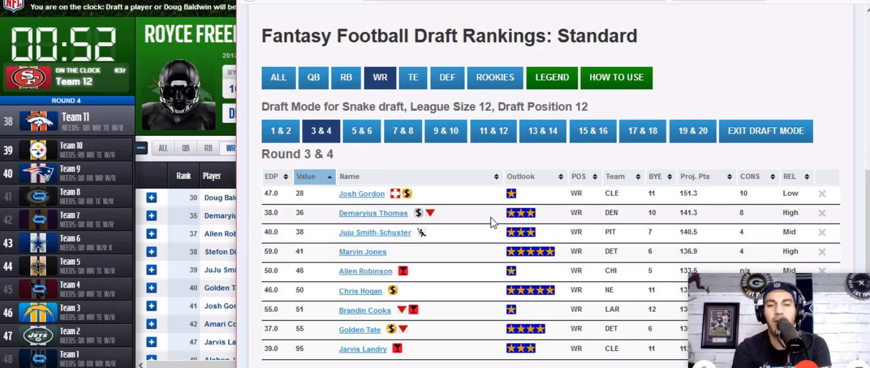
scroll(493, 219, down, 2)
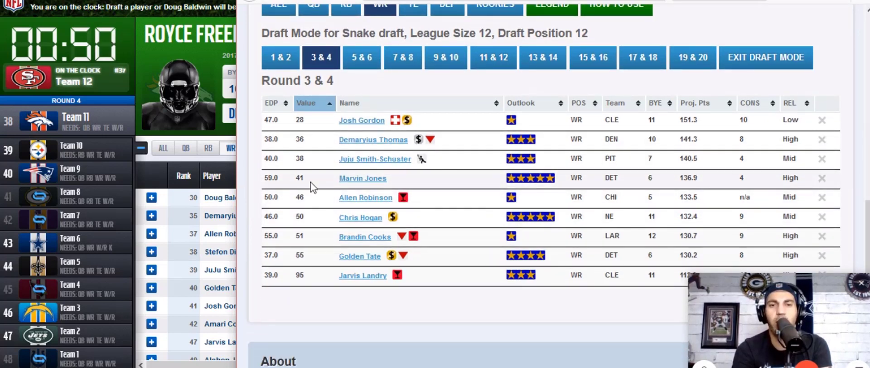
click(353, 60)
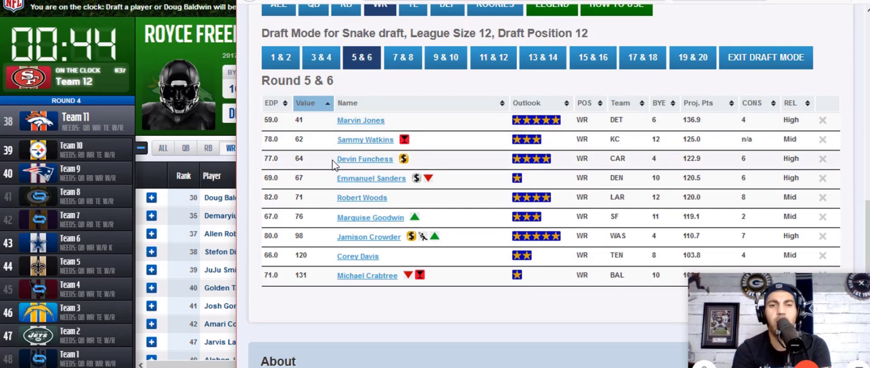
click(329, 60)
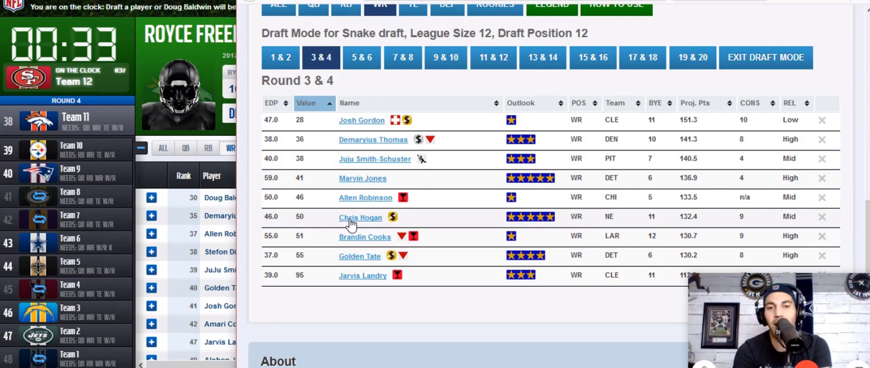
scroll(351, 222, up, 2)
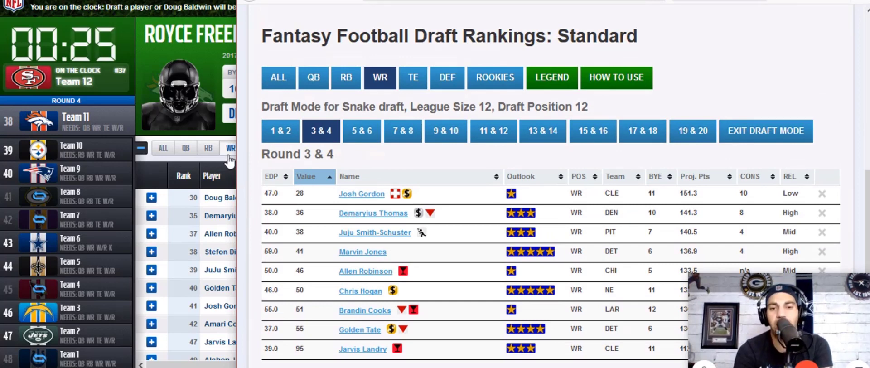
Draft wide receiver Allen Robinson in the NFL draft room as Team 12's fourth-round pick
key(alt+Tab)
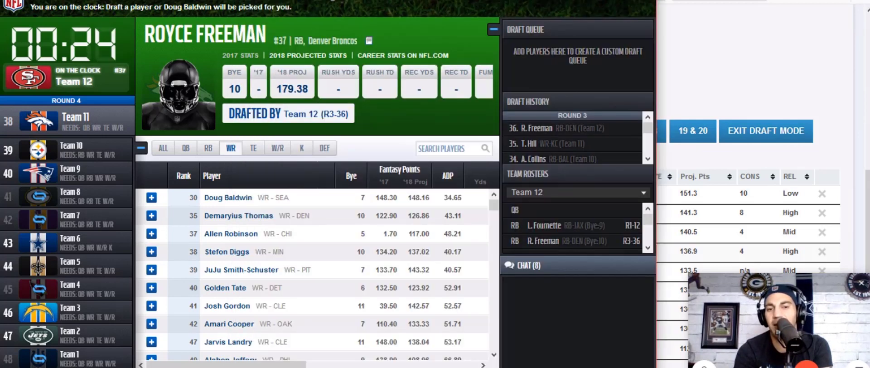
click(235, 233)
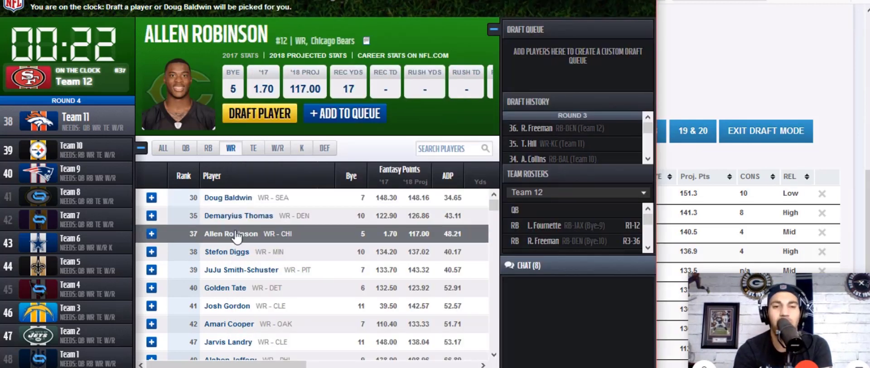
click(257, 115)
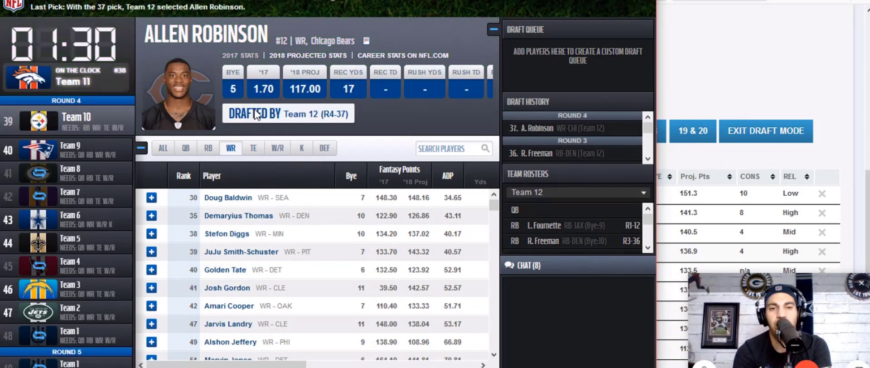
Show the Round 5 & 6 rankings for all positions on the rankings site
key(alt+Tab)
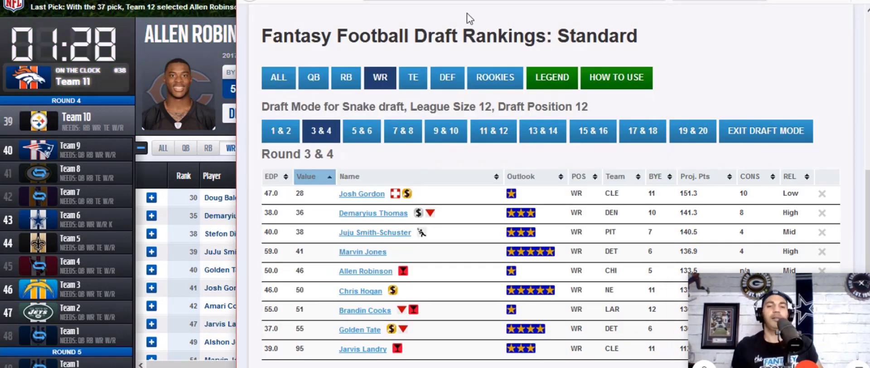
click(366, 131)
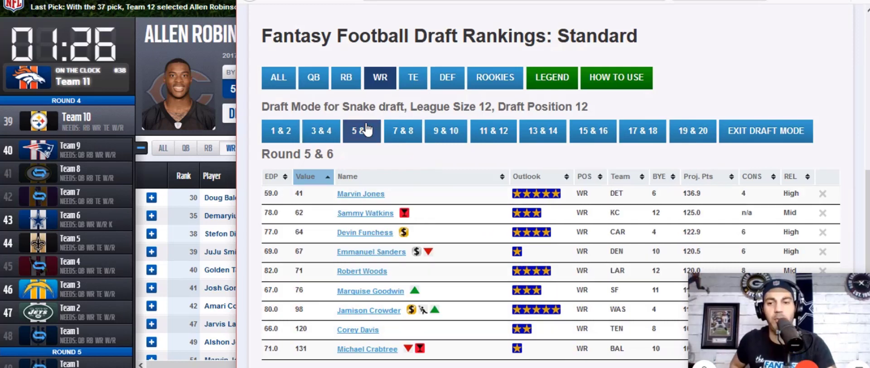
click(277, 80)
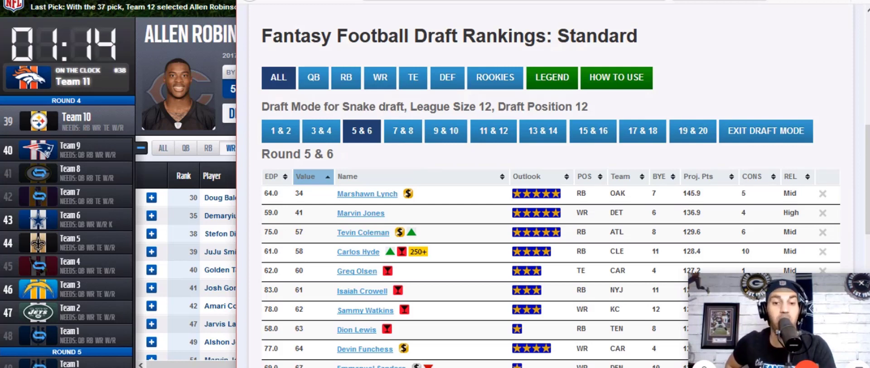
Check the latest fourth-round picks in the NFL draft room and show the Round 3 & 4 rankings for all positions again
key(alt+Tab)
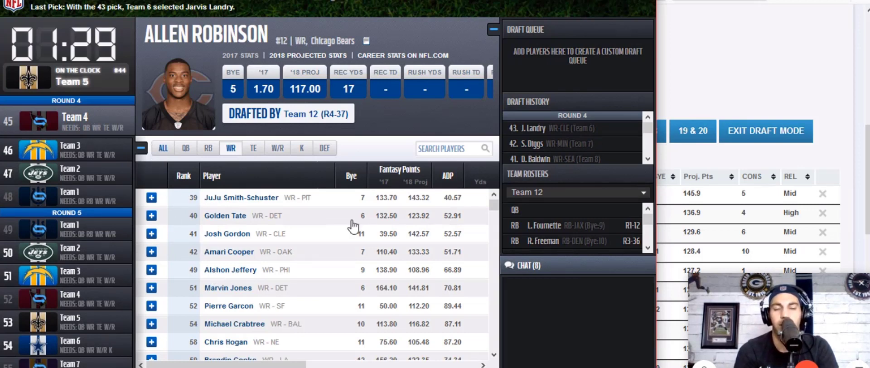
key(alt+Tab)
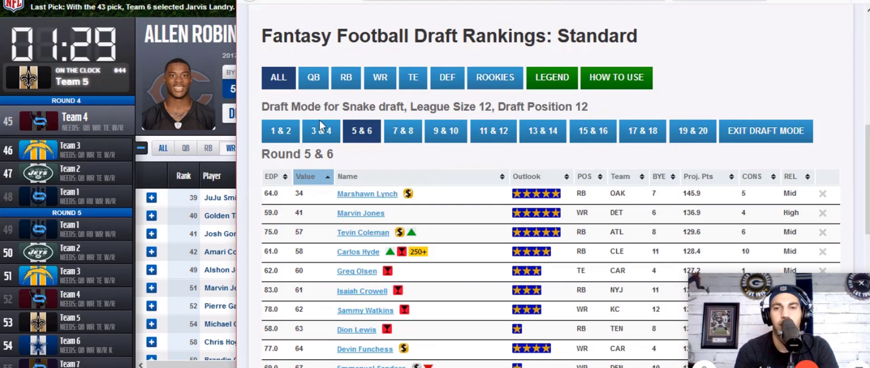
click(321, 132)
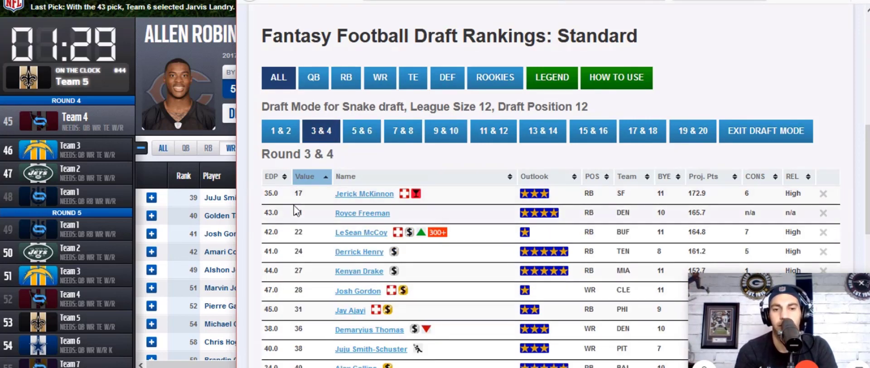
Review the wide receiver rankings for Round 3 & 4 and Round 1 & 2 on the rankings site
click(388, 83)
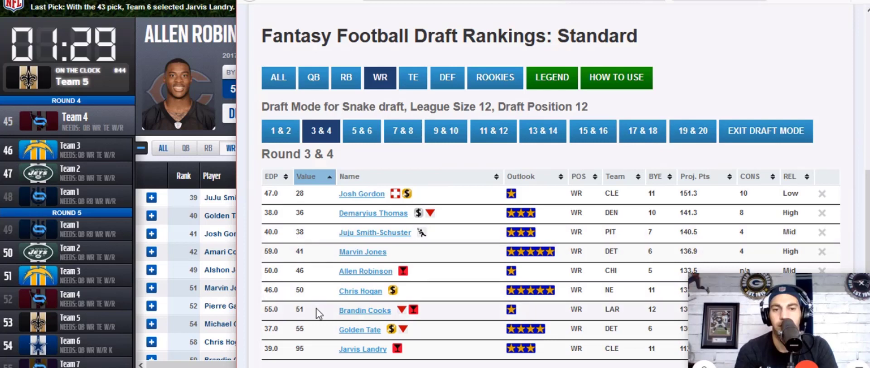
click(283, 134)
scroll(284, 136, down, 3)
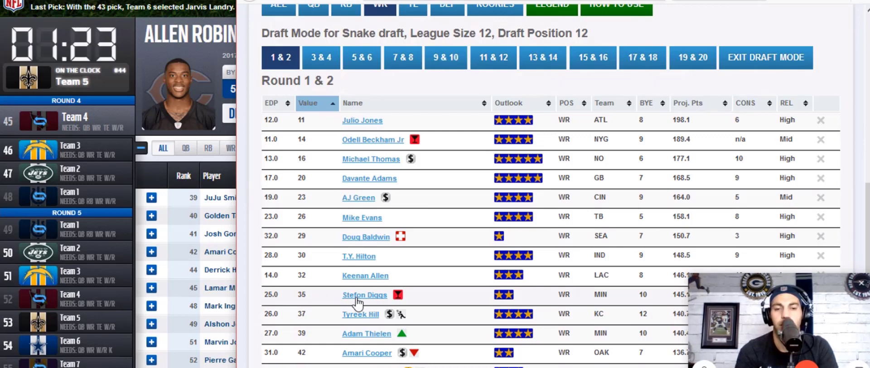
scroll(465, 302, down, 3)
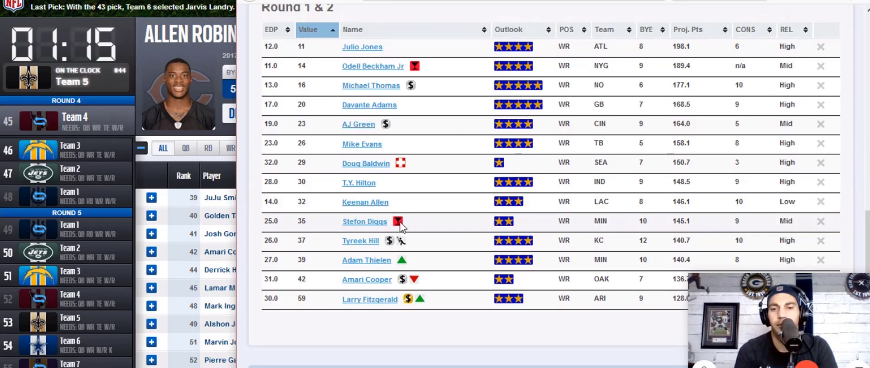
mouse_move(401, 222)
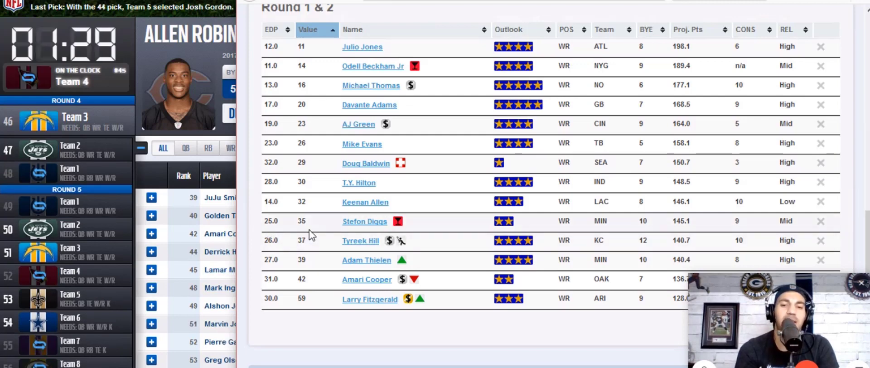
scroll(310, 234, up, 3)
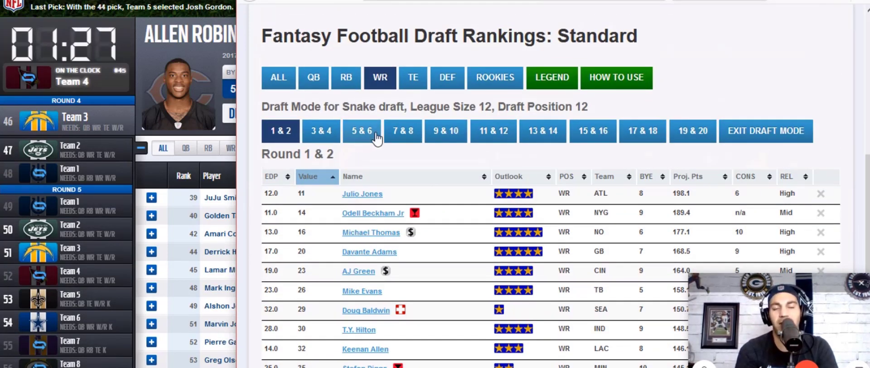
Show the Round 5 & 6 receiver and running back rankings, and compare the running backs with those available in the NFL draft room
click(370, 134)
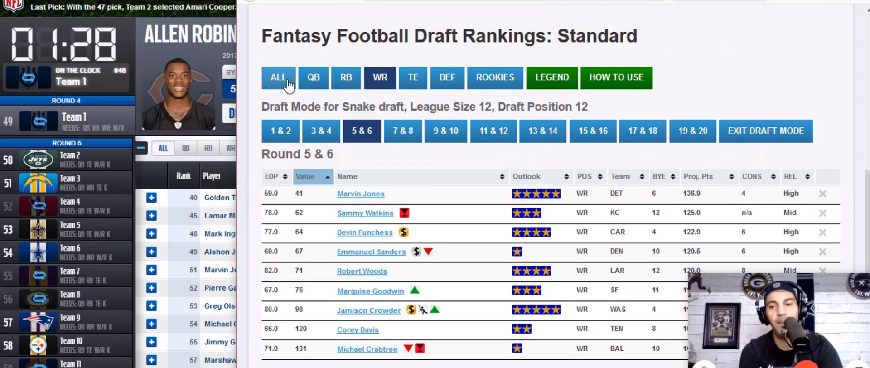
click(343, 79)
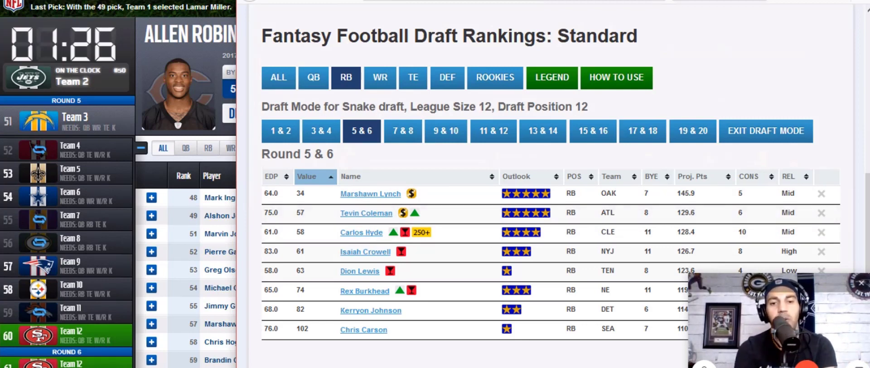
click(212, 10)
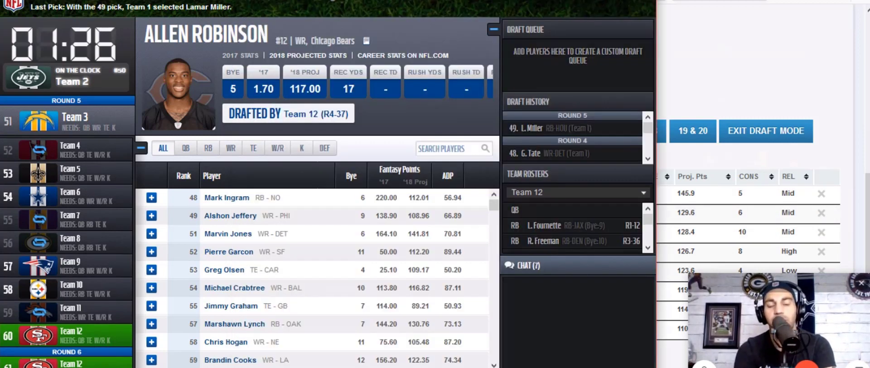
click(208, 150)
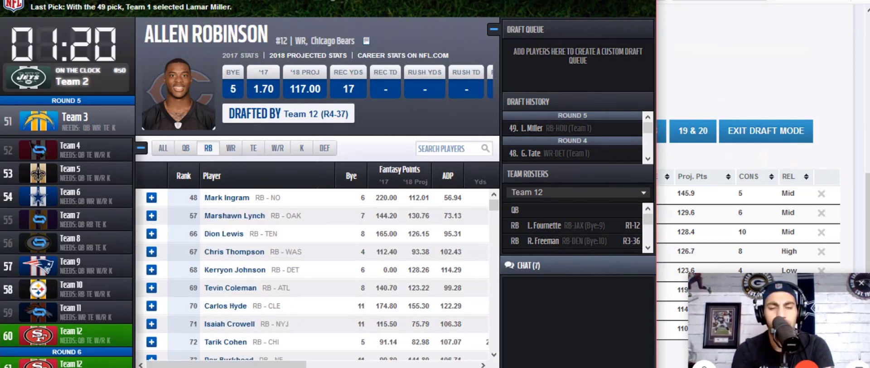
key(alt+Tab)
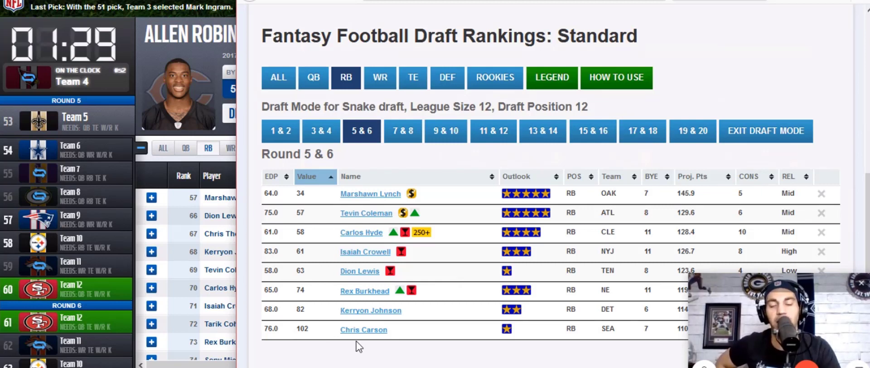
scroll(358, 347, down, 2)
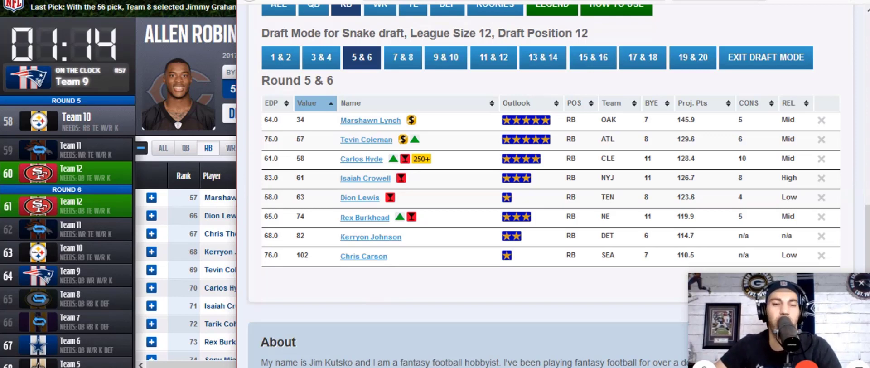
Check the running backs and wide receivers on Team 12's roster in the NFL draft room
key(alt+Tab)
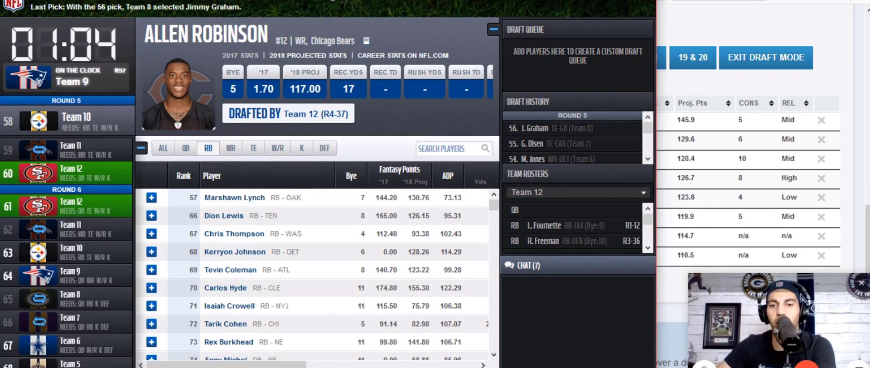
click(647, 247)
click(646, 248)
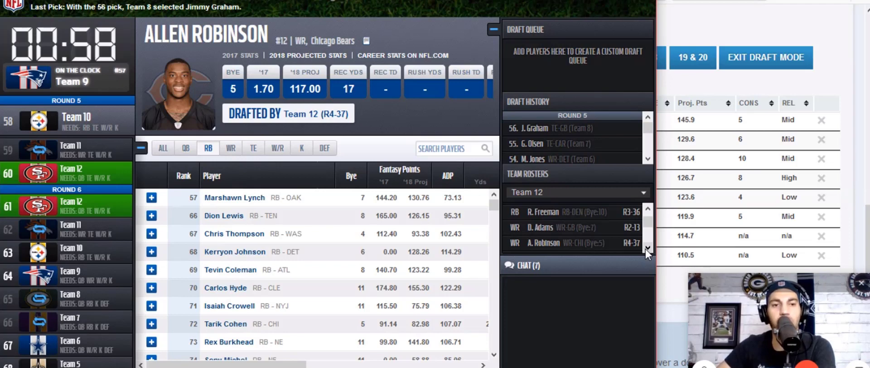
click(649, 208)
click(649, 208)
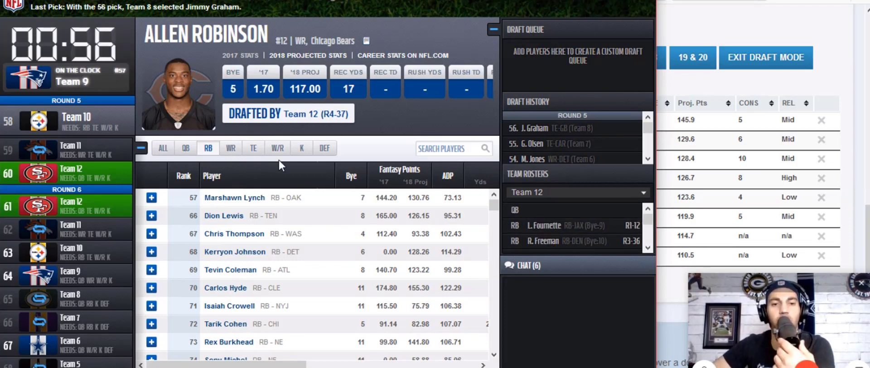
List the available quarterbacks in the draft room, and look through the available running backs again
click(185, 149)
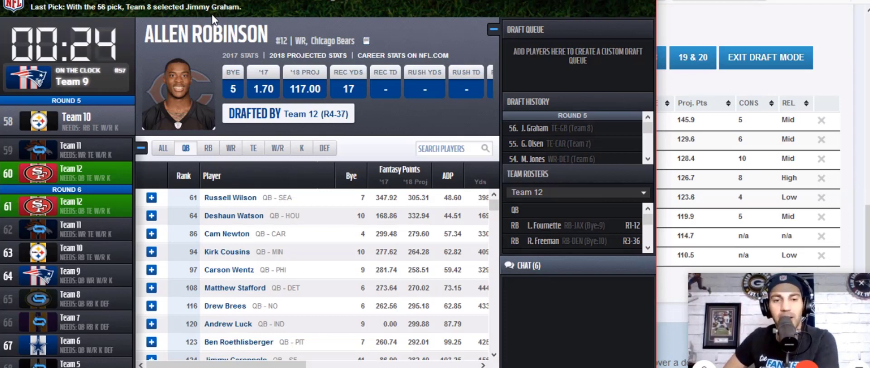
click(208, 148)
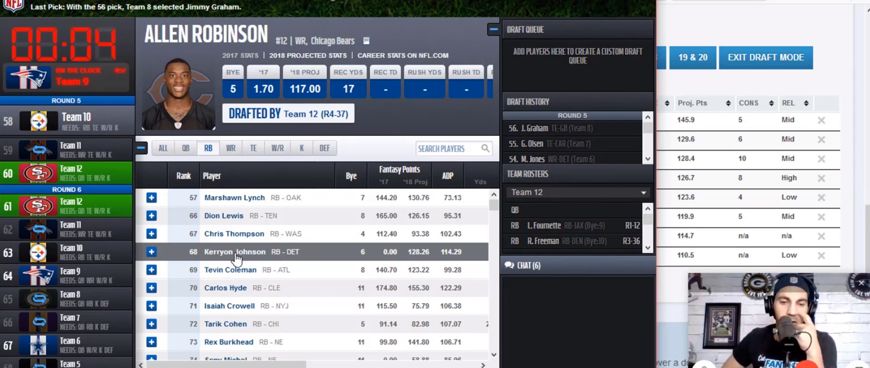
scroll(235, 258, down, 3)
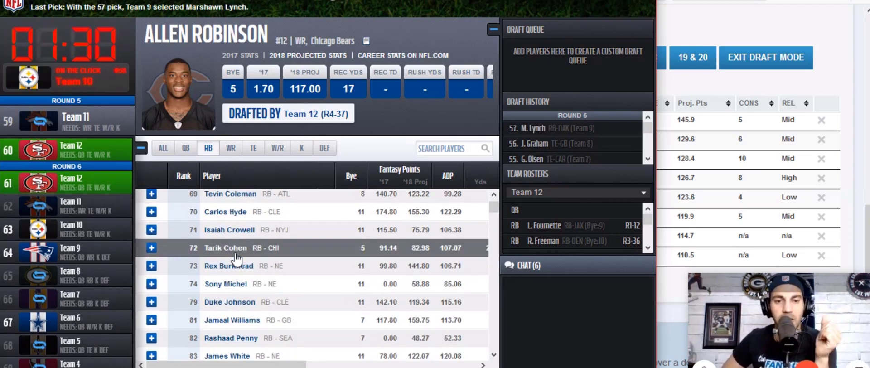
scroll(235, 258, up, 3)
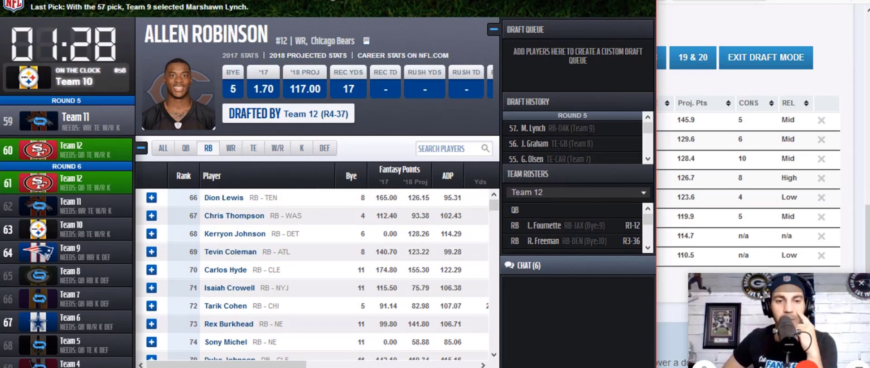
Recheck the Round 5 & 6 running back rankings and draft Kerryon Johnson in the NFL draft room as Team 12's fifth-round pick
key(alt+Tab)
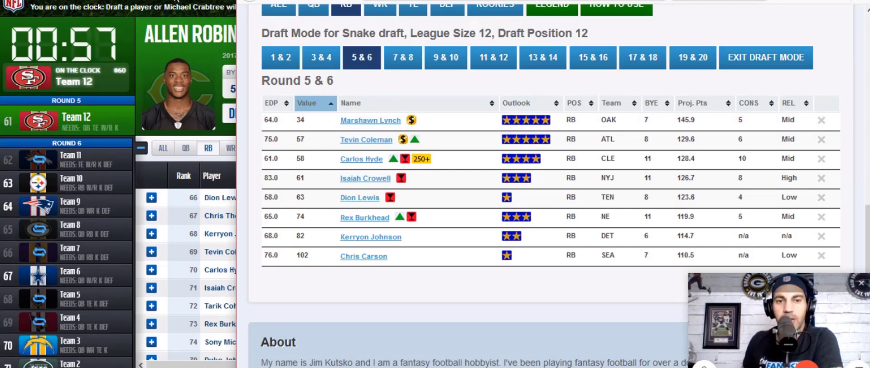
click(211, 192)
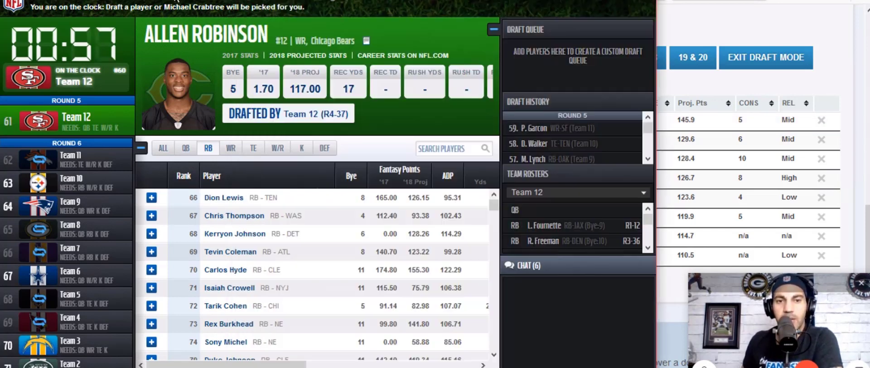
click(196, 235)
click(247, 122)
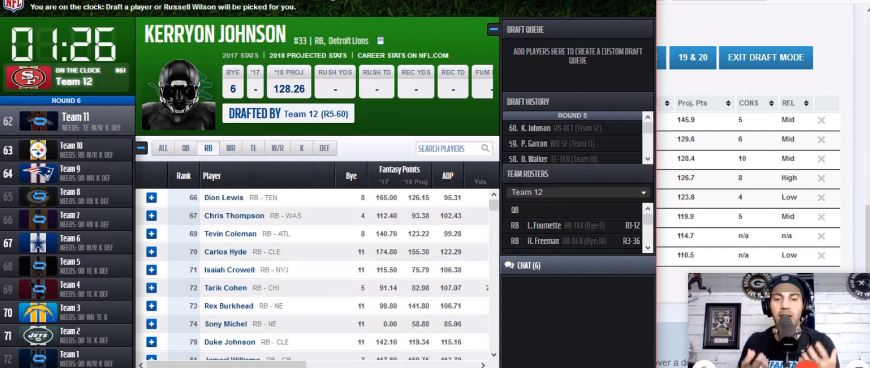
Compare the Round 5 & 6 quarterback, running back and tight end rankings on the rankings site
key(alt+Tab)
scroll(348, 102, up, 3)
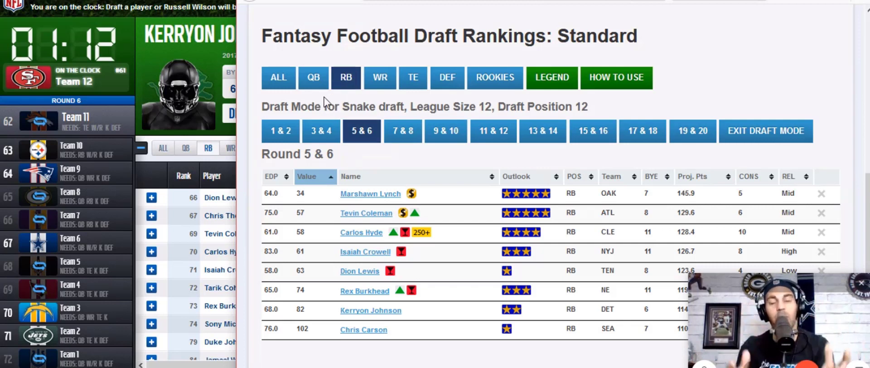
click(316, 82)
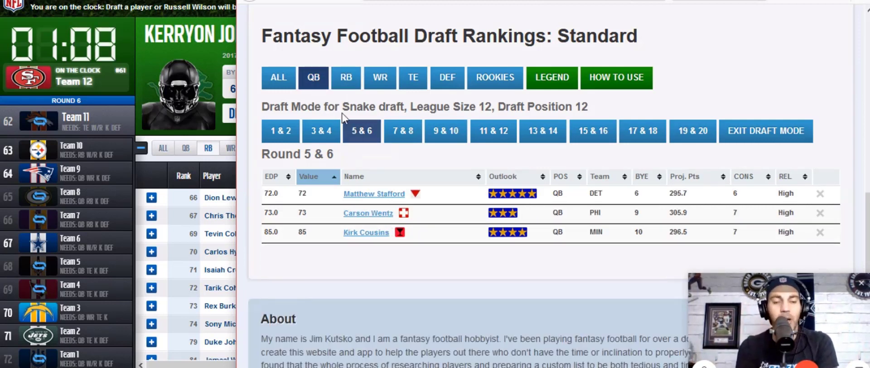
click(345, 88)
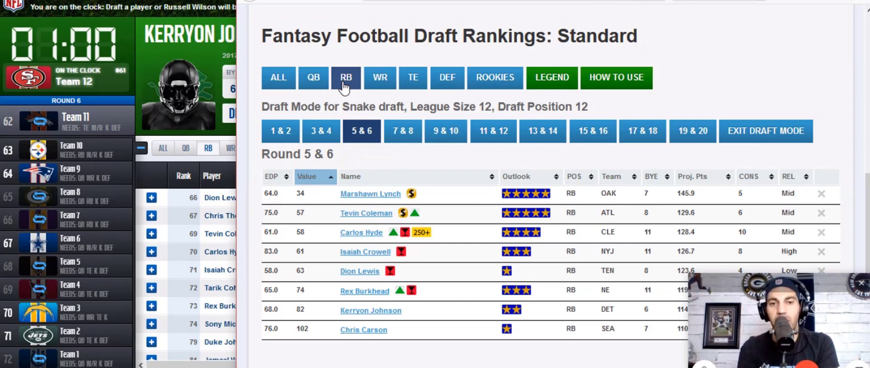
click(405, 79)
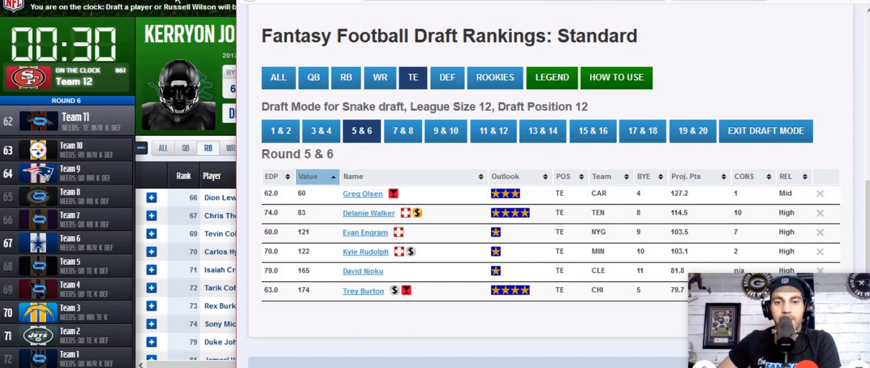
Search for "ols" in the NFL draft room and open tight end Greg Olsen's player details
click(177, 2)
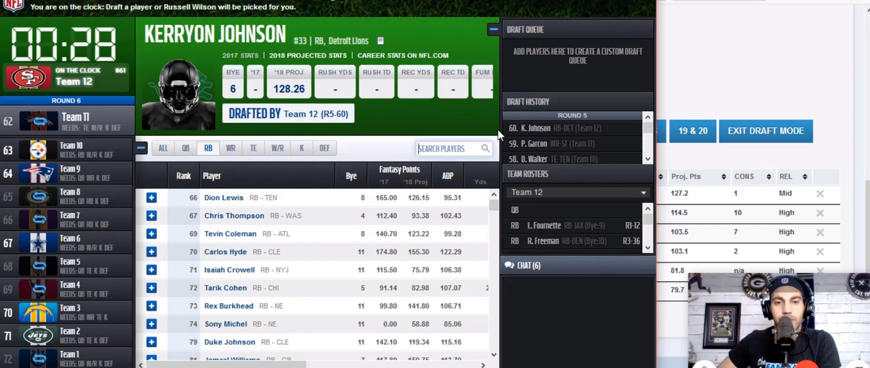
text(ols)
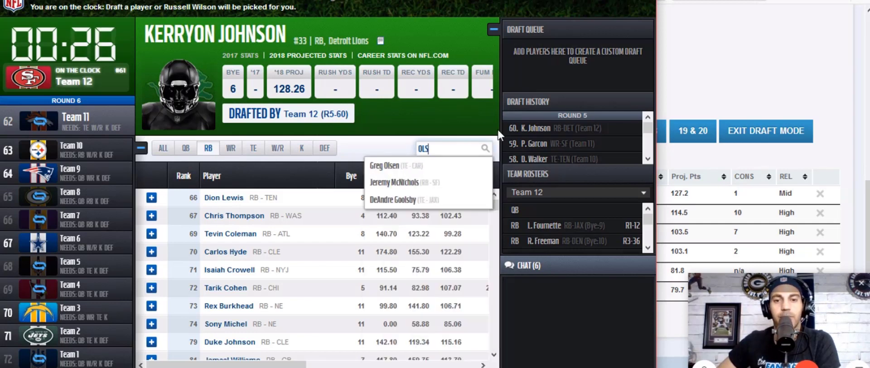
click(385, 165)
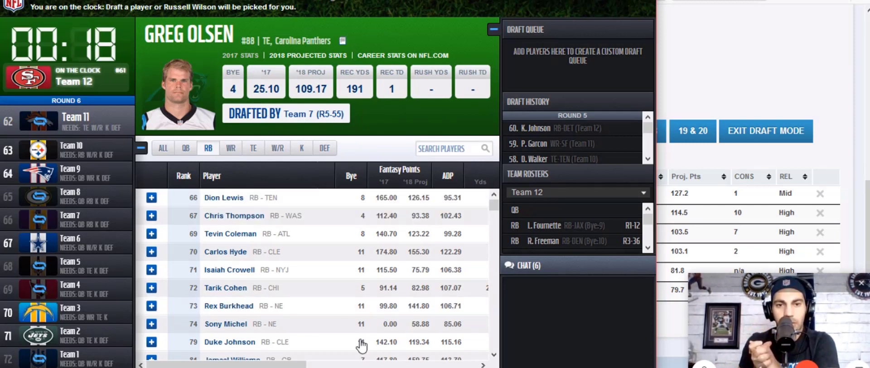
List the available tight ends and draft Trey Burton as Team 12's sixth-round pick
click(252, 149)
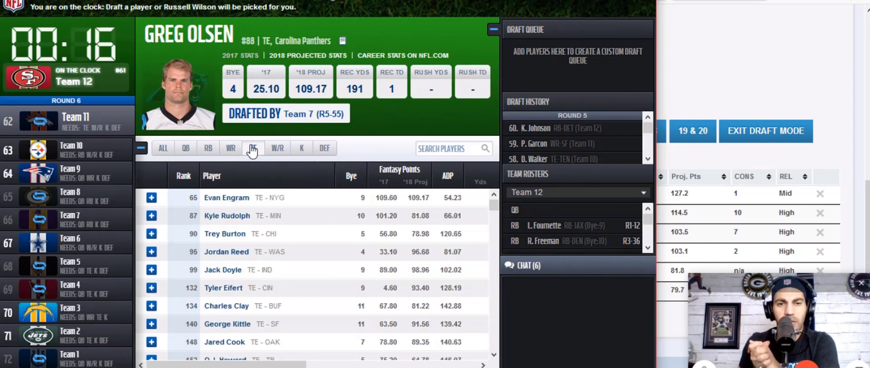
click(214, 233)
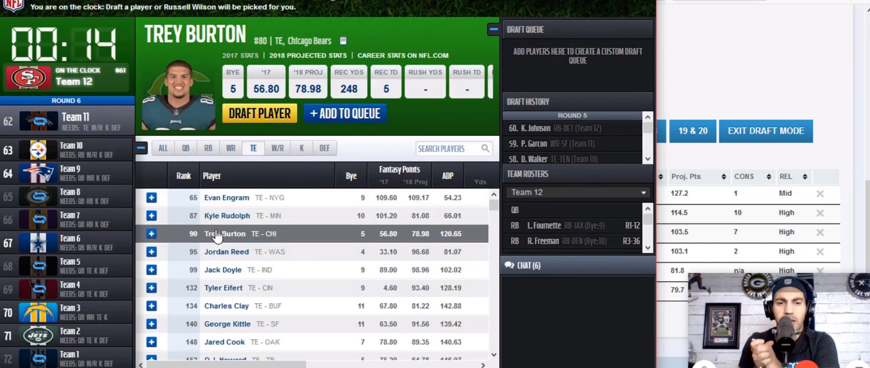
click(254, 117)
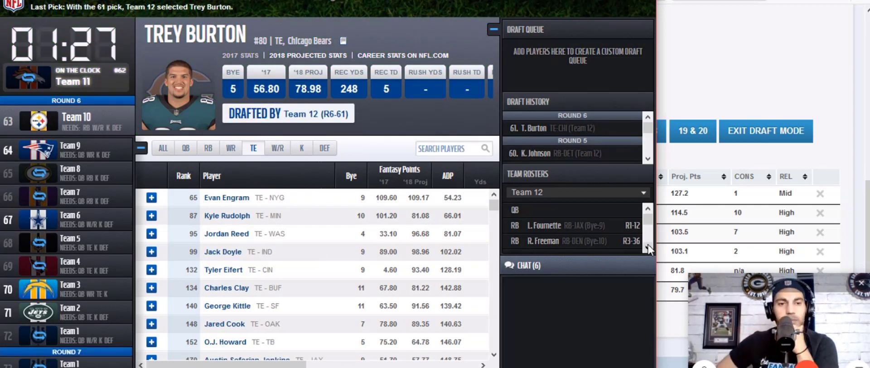
Review Team 12's roster down to the flex position and return to the tight end rankings on the rankings site
scroll(649, 252, down, 2)
scroll(648, 252, down, 2)
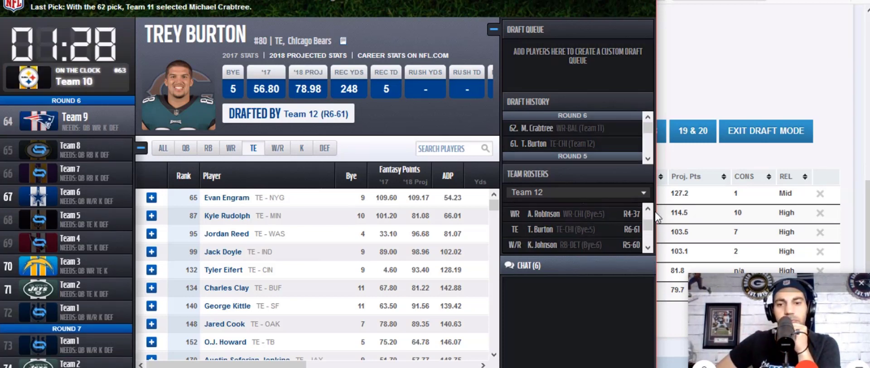
scroll(653, 211, up, 2)
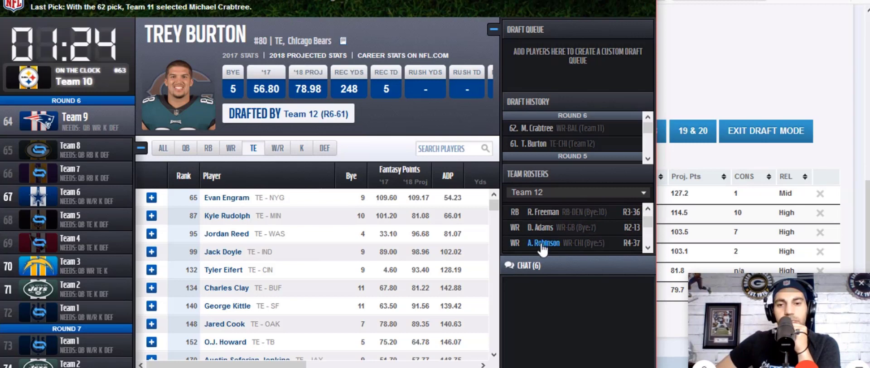
click(647, 209)
click(648, 210)
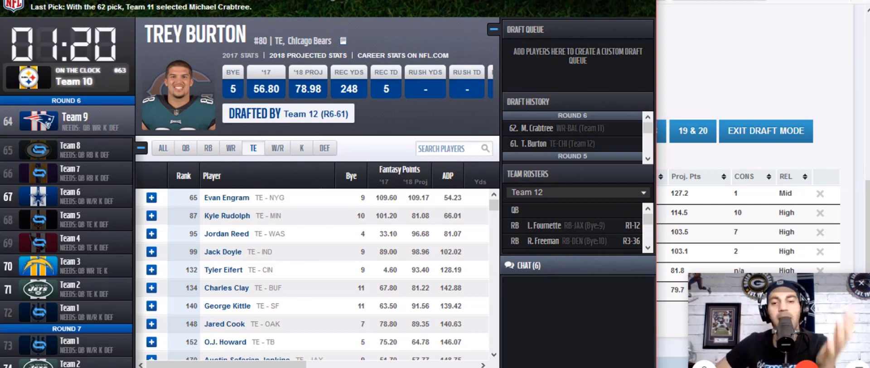
key(alt+Tab)
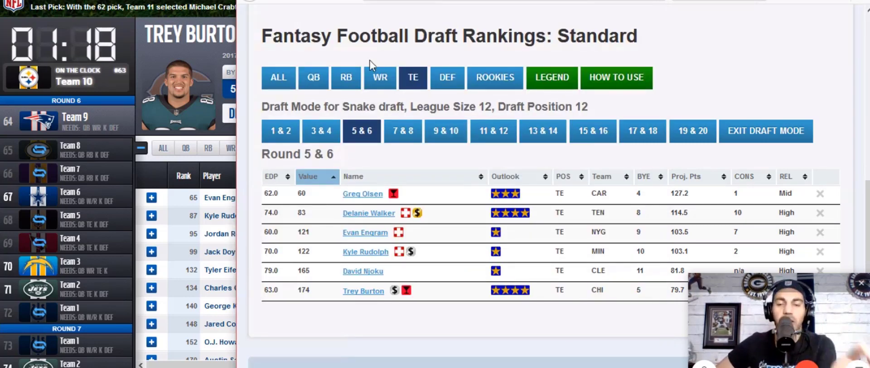
Check the Round 7 & 8 tight end rankings and compare the quarterback rankings for Rounds 7 & 8 and 9 & 10
click(403, 133)
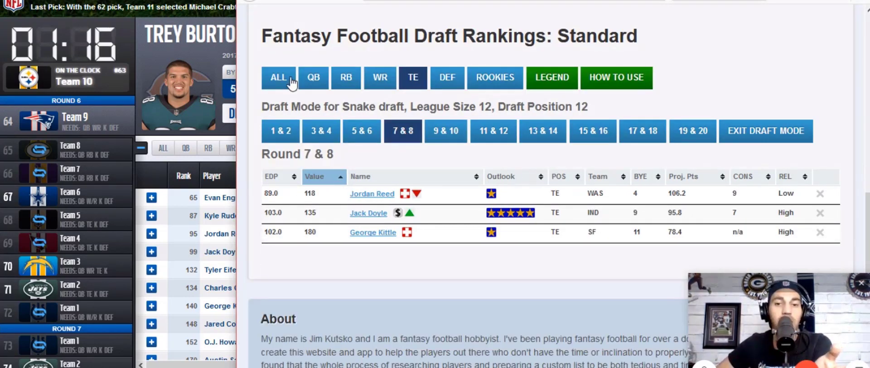
click(314, 82)
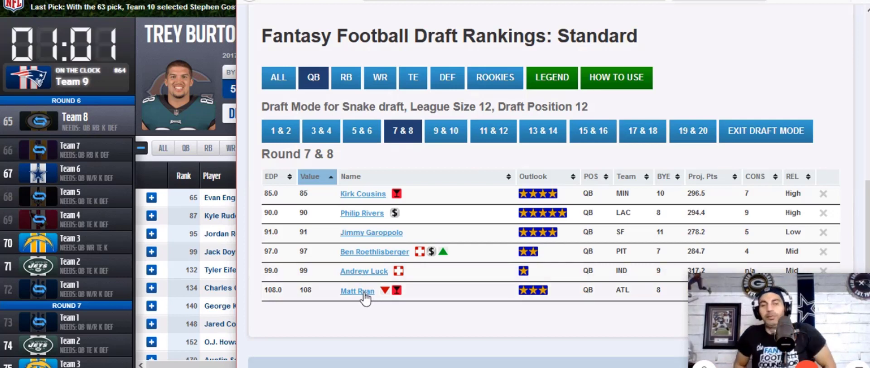
scroll(380, 266, down, 2)
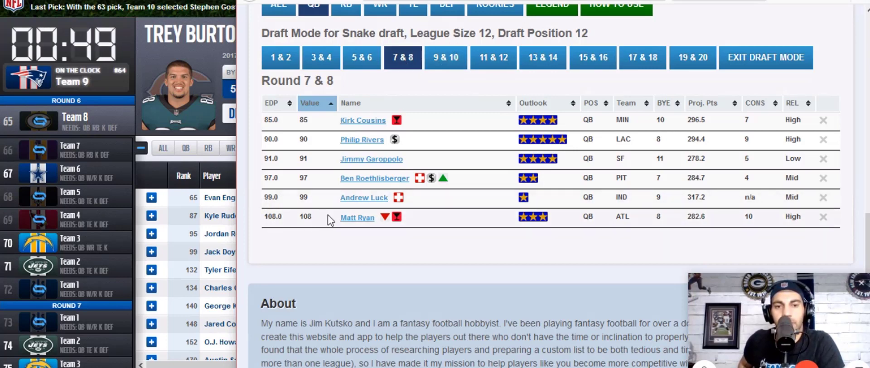
click(439, 66)
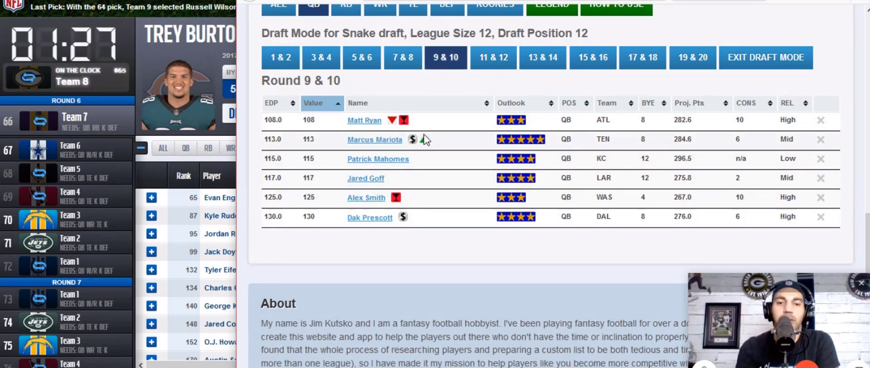
click(402, 59)
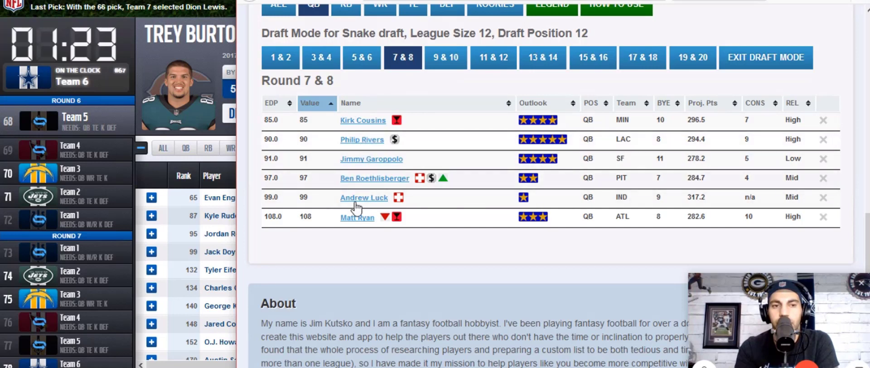
mouse_move(400, 203)
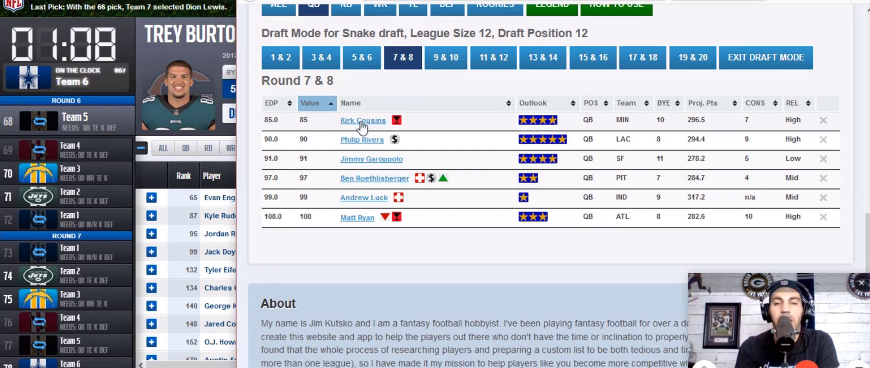
scroll(363, 128, up, 1)
scroll(362, 128, up, 1)
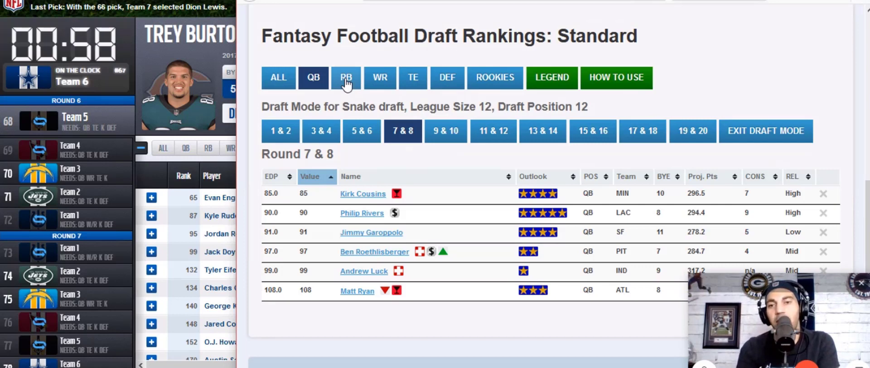
Review the Round 7 & 8 running back and wide receiver rankings for possible picks
click(347, 84)
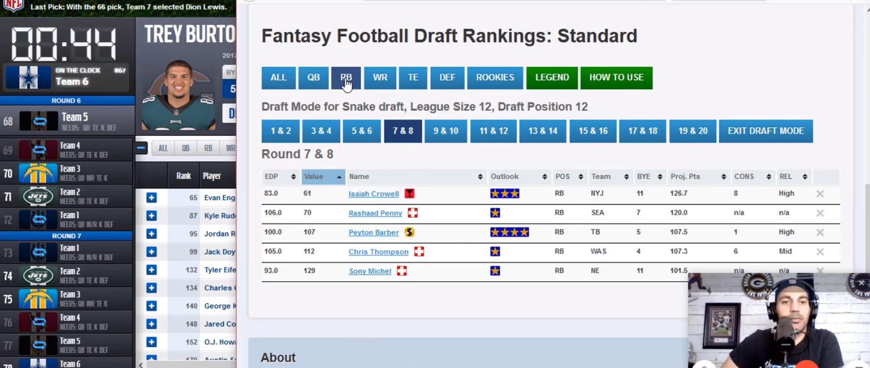
click(380, 82)
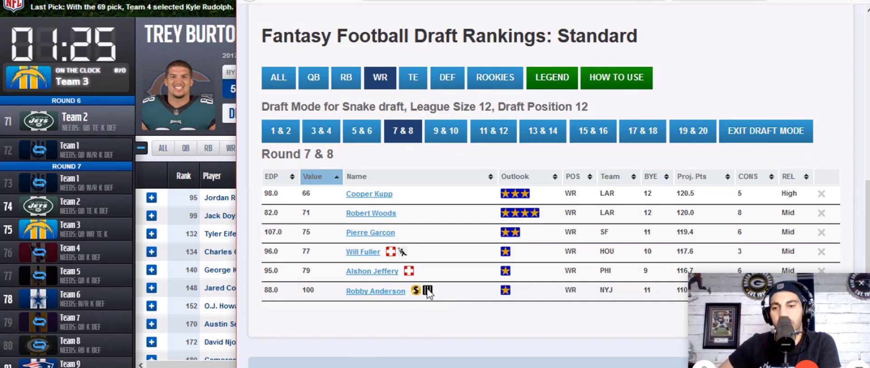
mouse_move(428, 293)
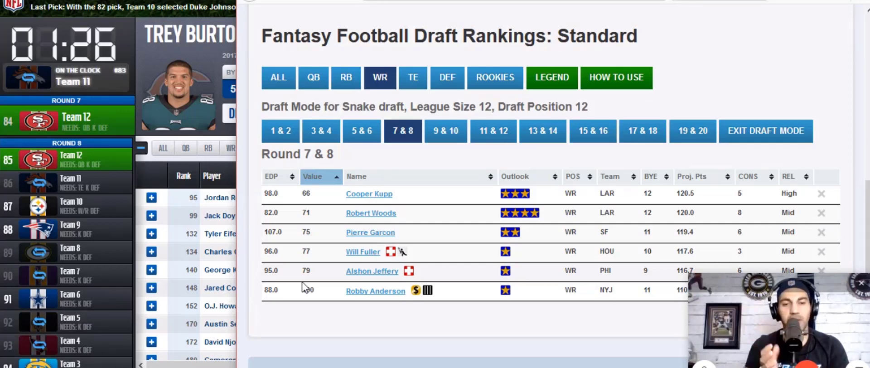
Switch to the NFL draft room and browse the available quarterbacks and wide receivers
key(alt+Tab)
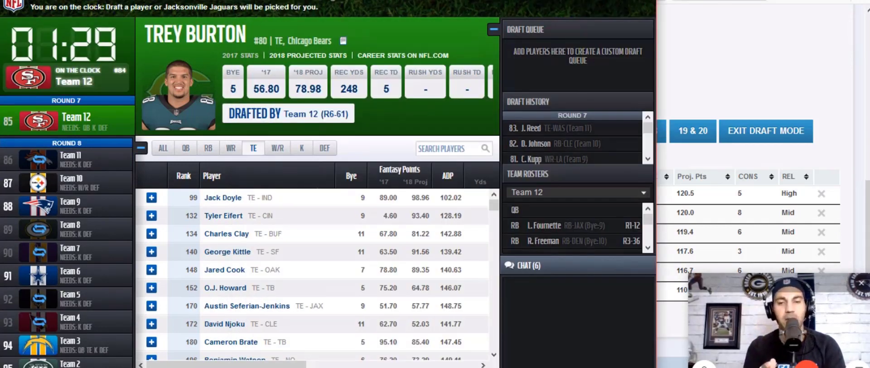
click(185, 150)
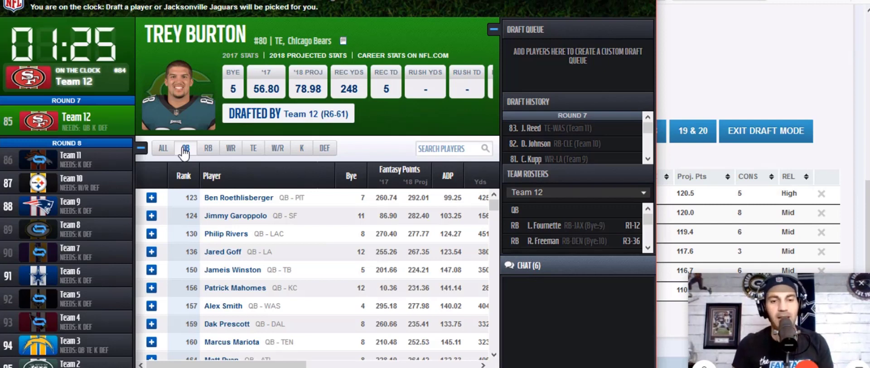
click(234, 150)
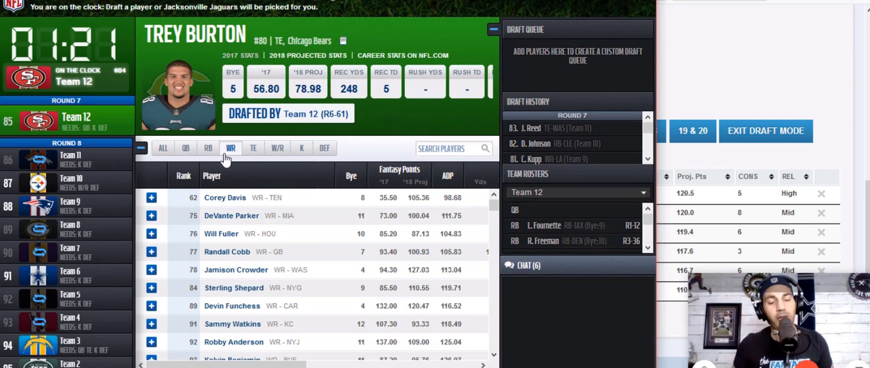
scroll(210, 231, down, 1)
scroll(209, 231, down, 1)
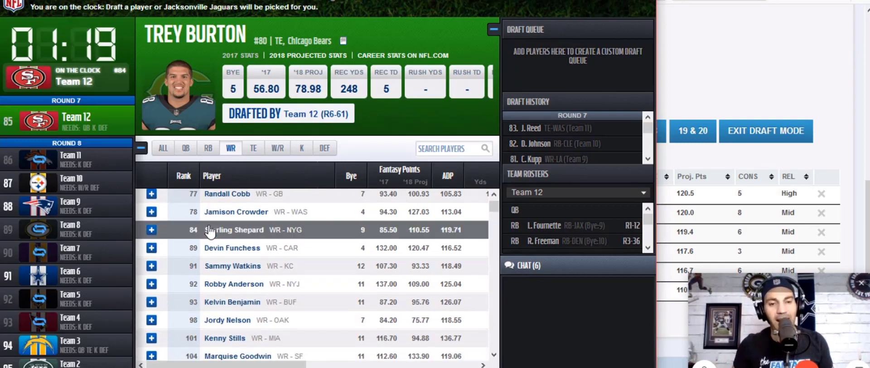
scroll(209, 231, up, 3)
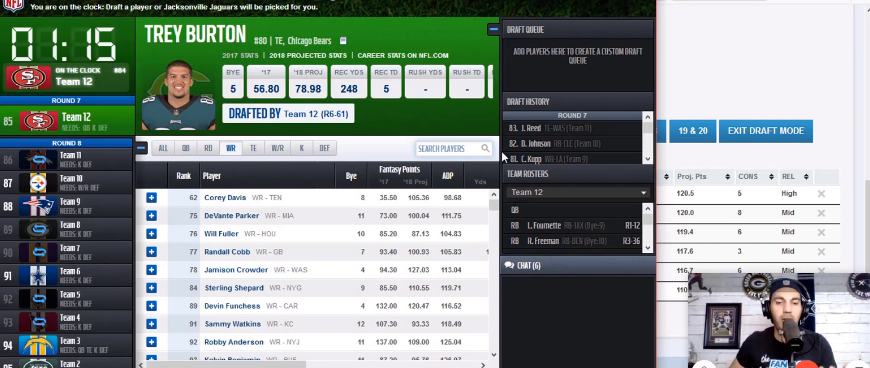
Look up Cooper Kupp's player details by searching for "KUPP", and draft wide receiver Corey Davis as Team 12's seventh-round pick
text(KUPP)
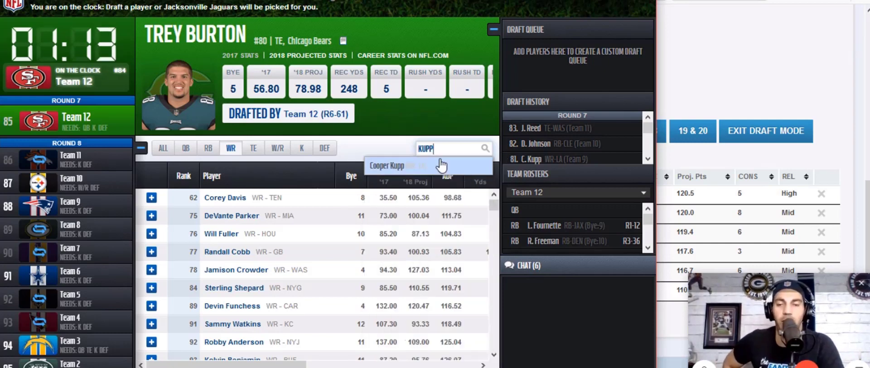
click(394, 167)
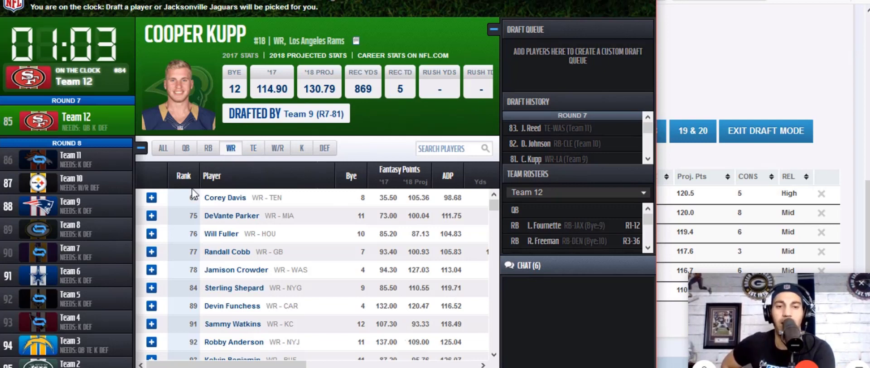
click(218, 201)
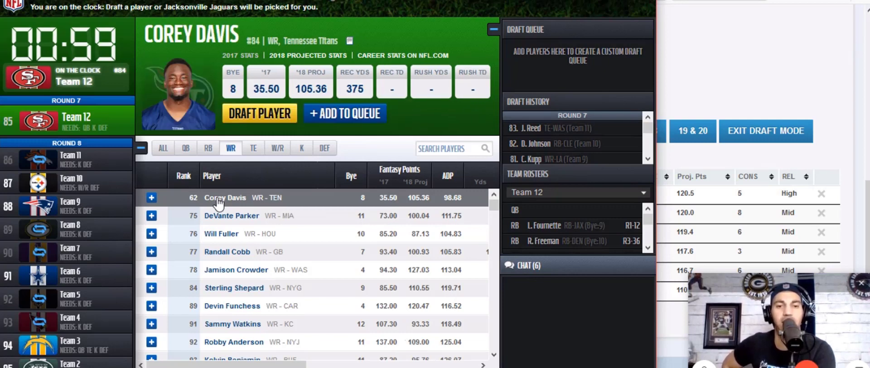
click(260, 118)
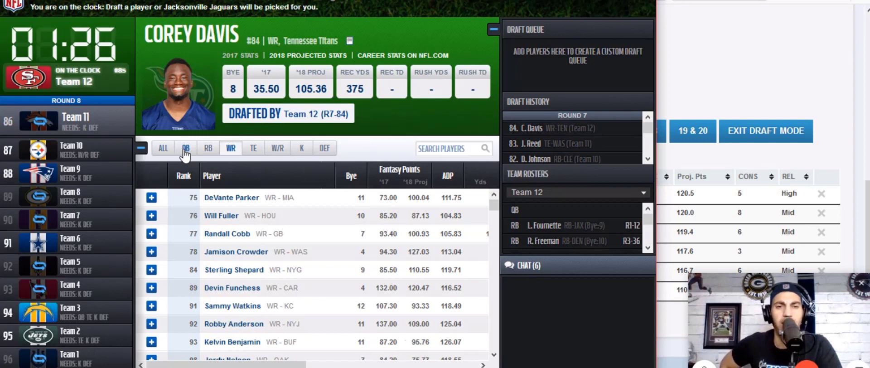
Browse the available quarterbacks and draft Ben Roethlisberger as Team 12's eighth-round pick
click(185, 150)
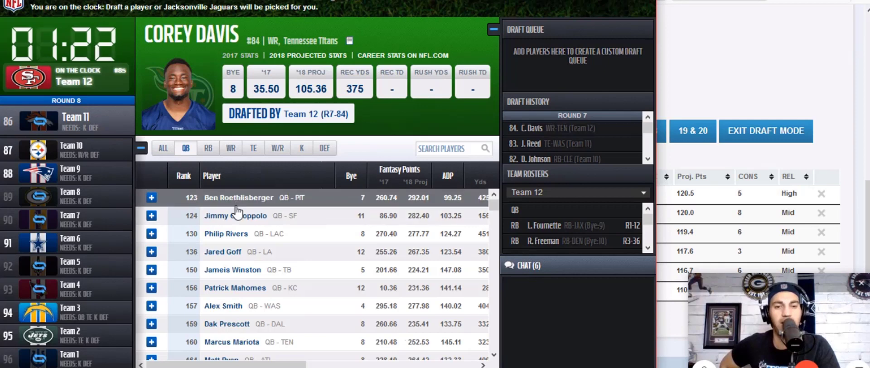
scroll(239, 285, down, 4)
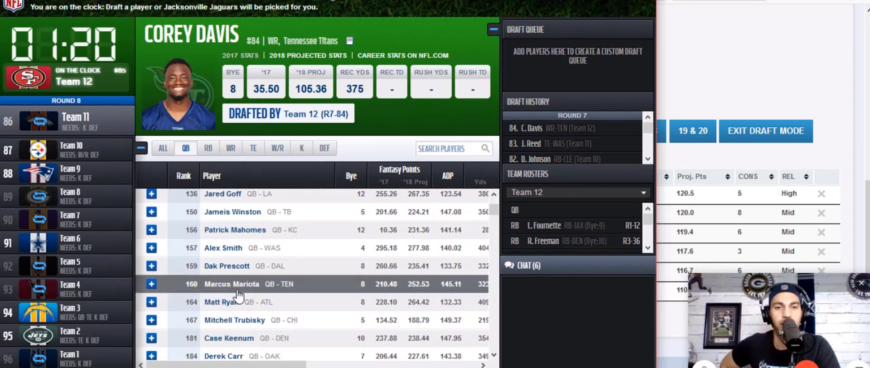
scroll(238, 297, down, 1)
scroll(238, 281, up, 5)
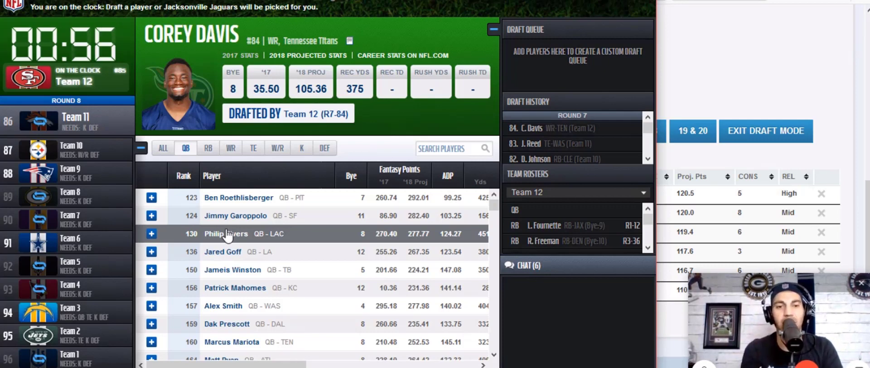
click(226, 200)
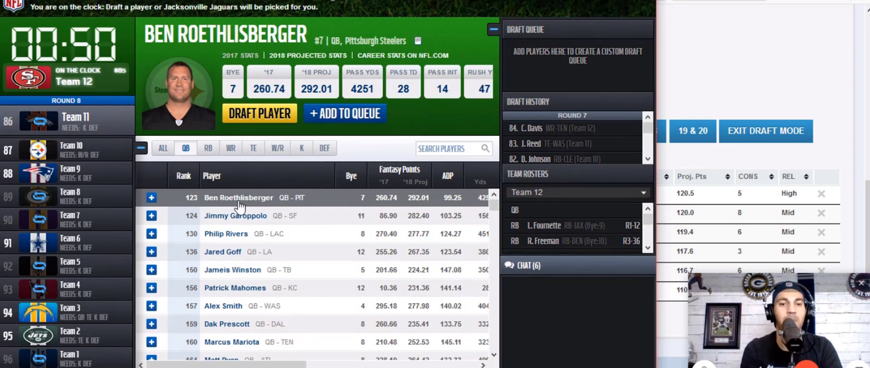
click(252, 115)
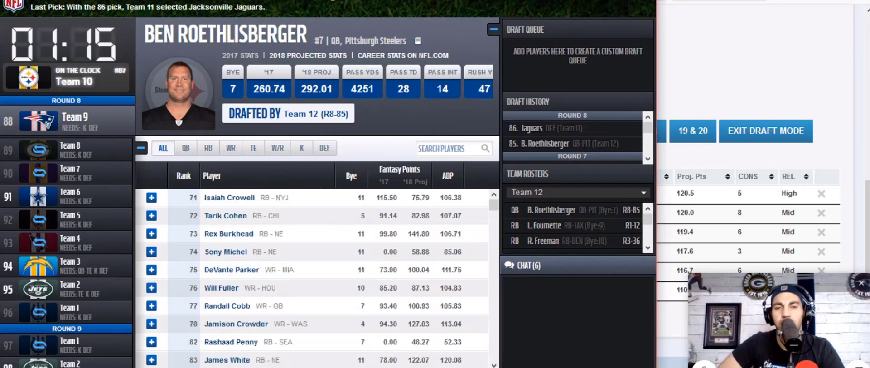
Switch to the rankings site and review the Round 9 & 10 rankings for wide receivers and for all positions
key(alt+Tab)
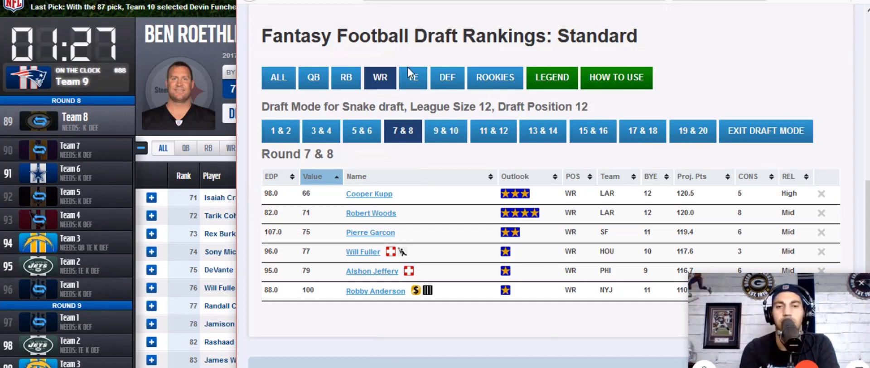
click(453, 137)
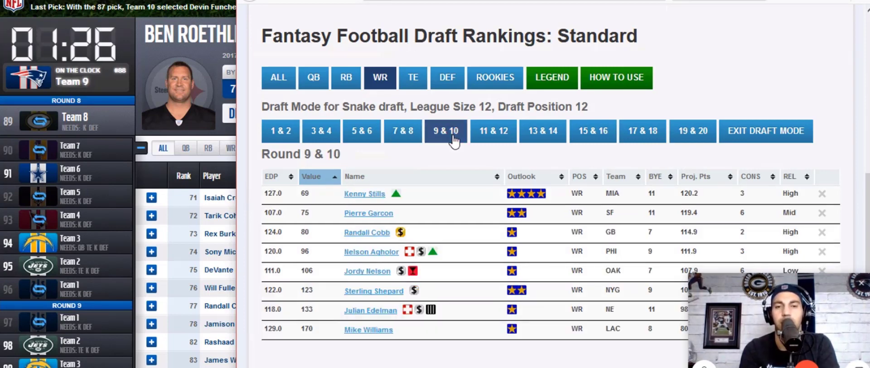
click(278, 78)
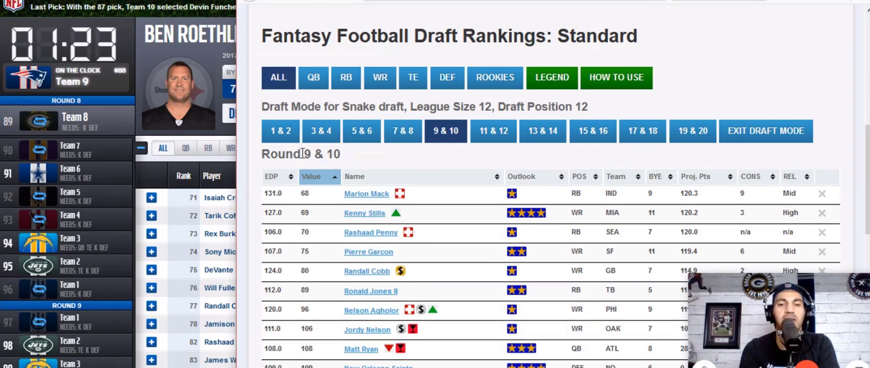
scroll(302, 157, up, 2)
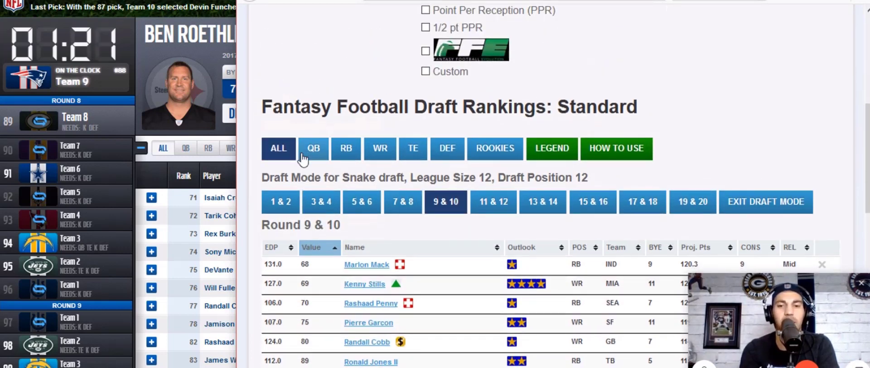
scroll(302, 159, down, 2)
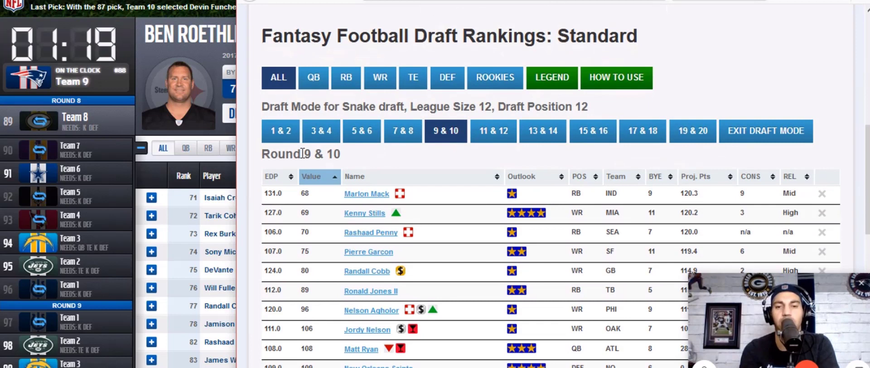
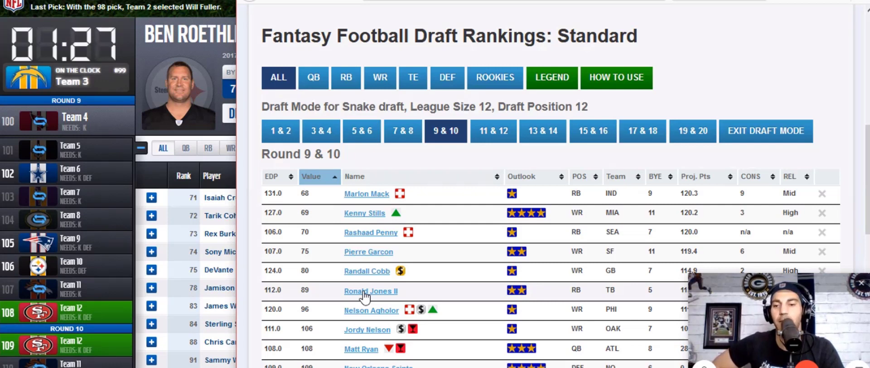
scroll(364, 295, down, 2)
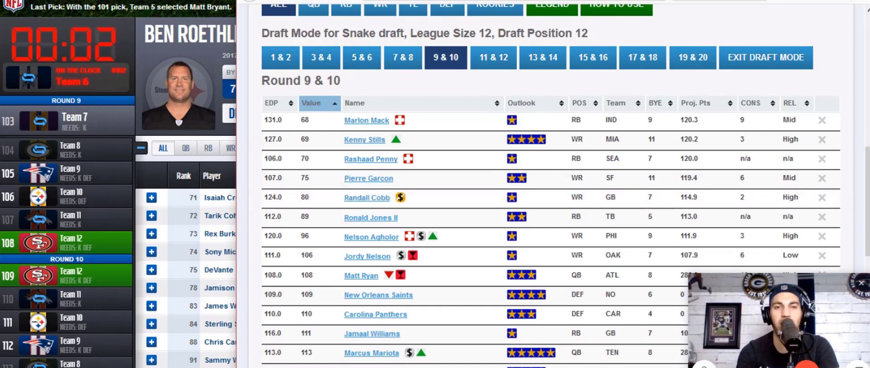
Return to the NFL draft room, list the available wide receivers and add Robby Anderson to the draft queue
click(192, 77)
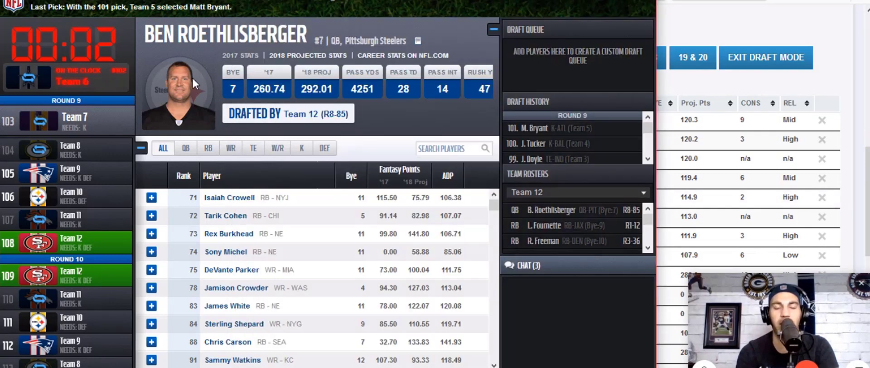
click(231, 150)
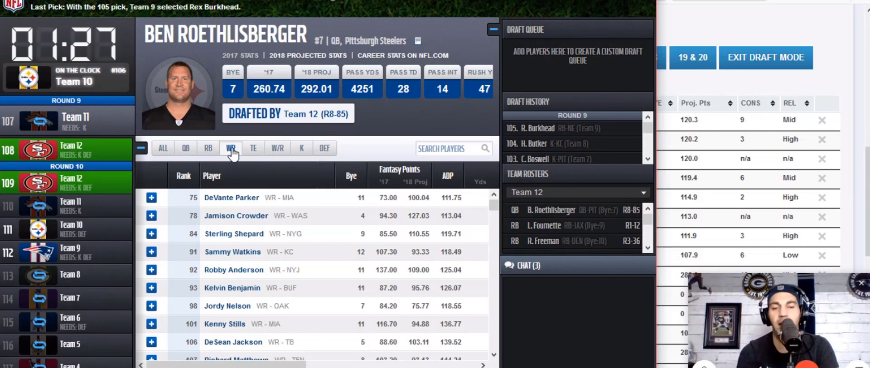
click(232, 273)
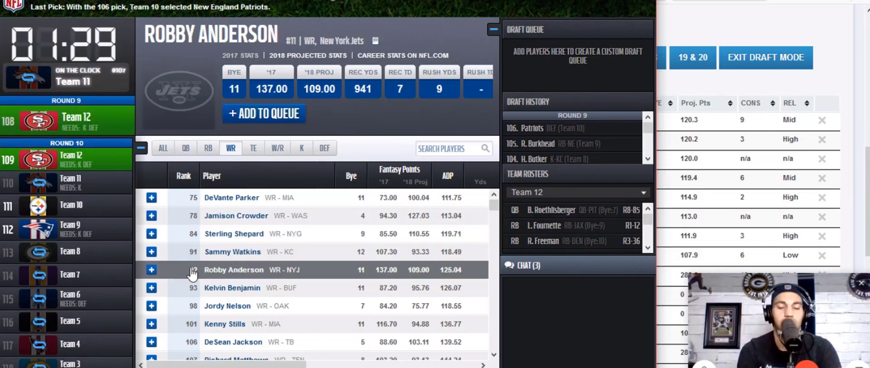
click(152, 270)
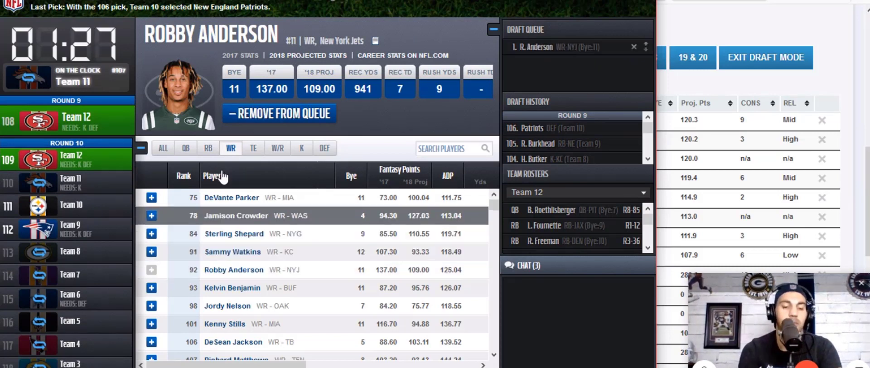
Draft wide receiver Robby Anderson as Team 12's ninth-round pick and running back Ronald Jones as its tenth-round pick
click(208, 149)
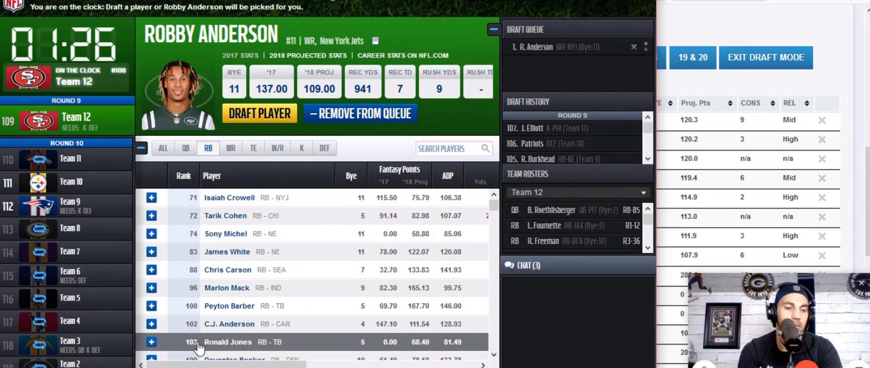
click(151, 342)
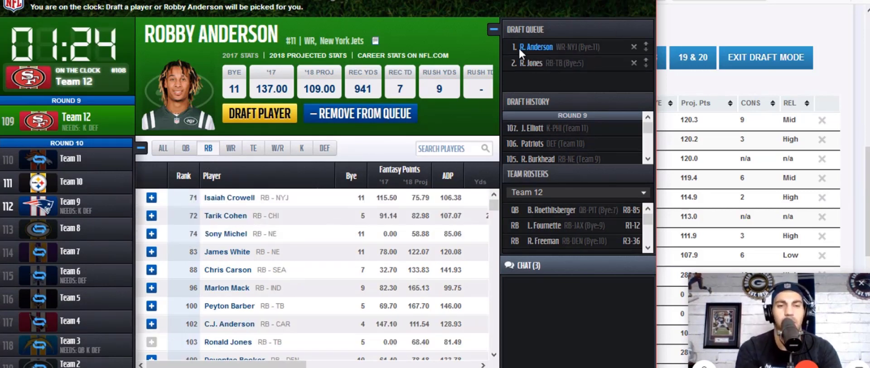
mouse_move(375, 40)
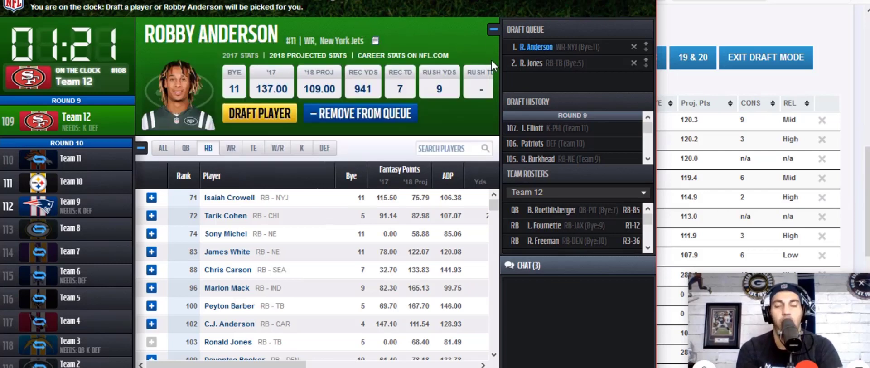
click(272, 115)
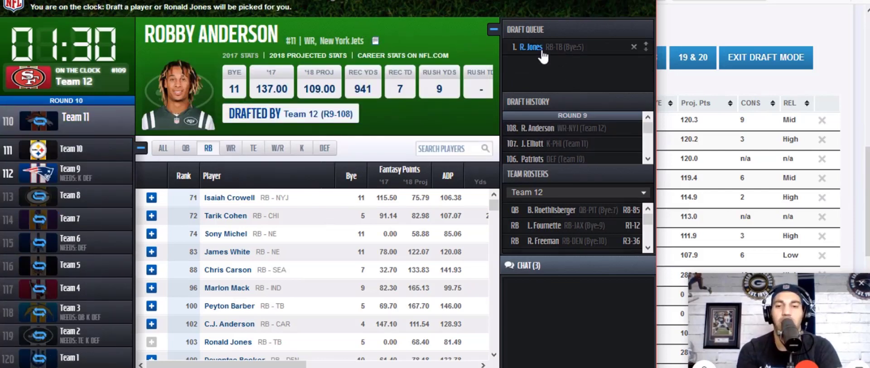
click(539, 50)
click(270, 115)
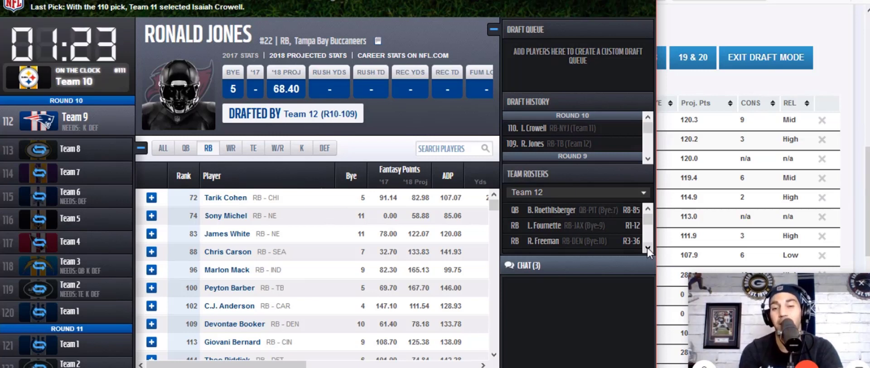
Review Team 12's roster from the starting positions through the bench players
click(646, 248)
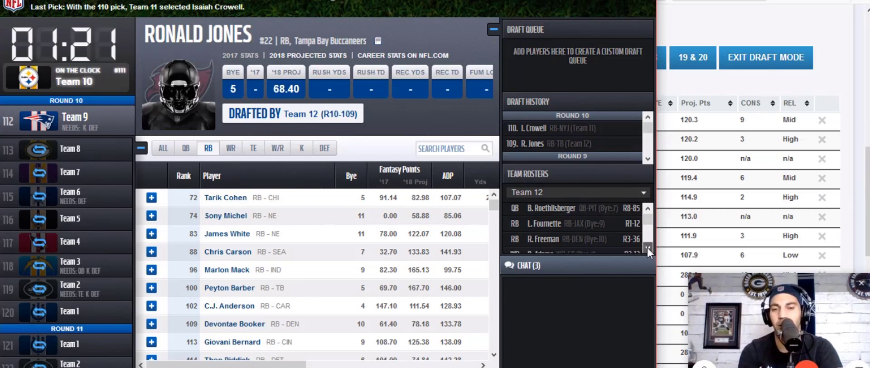
click(647, 248)
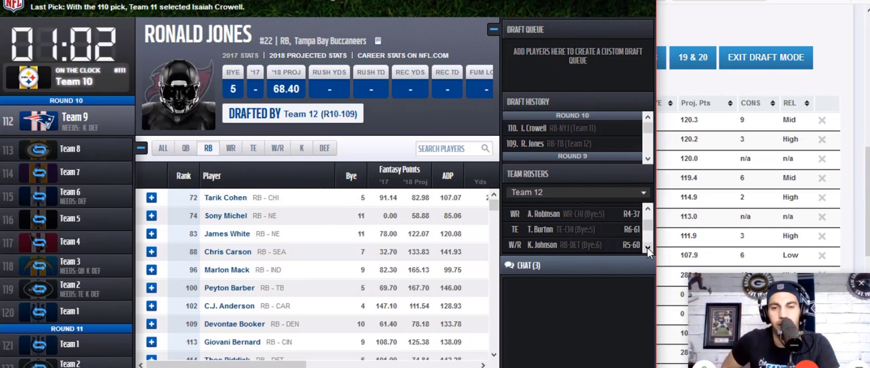
click(647, 248)
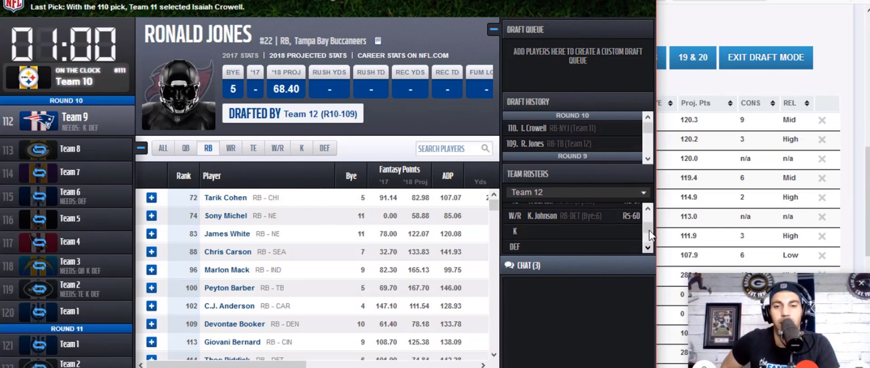
click(647, 248)
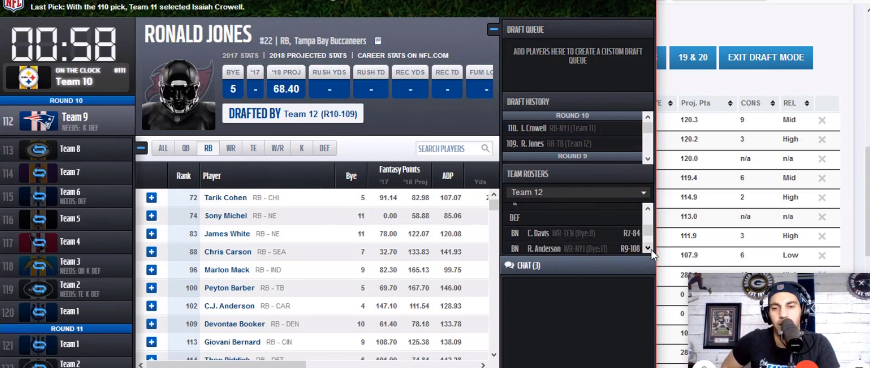
click(647, 209)
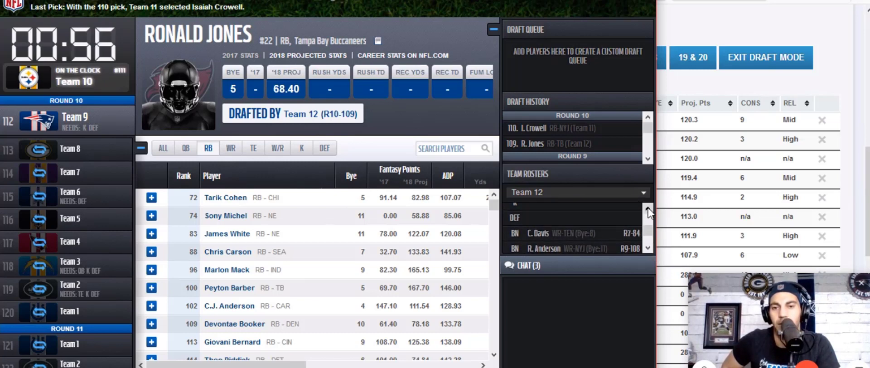
click(648, 248)
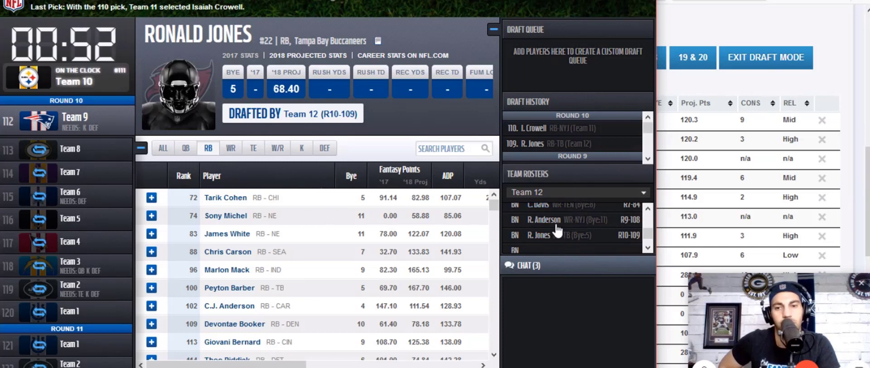
click(646, 210)
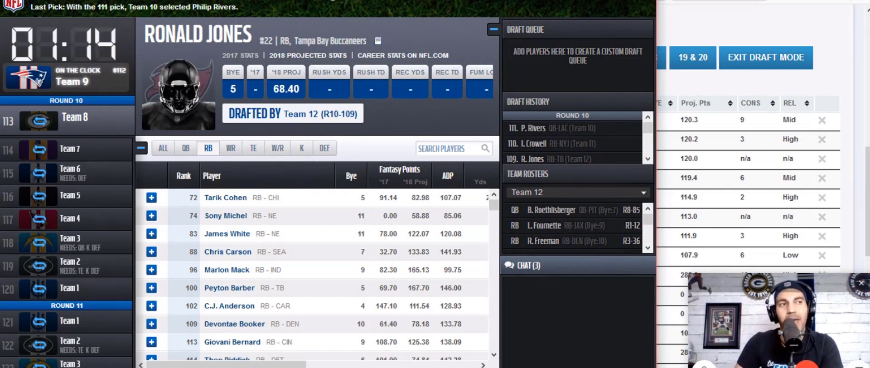
Compare the Round 11 & 12 rankings on the rankings site with the wide receivers available in the NFL draft room
key(alt+Tab)
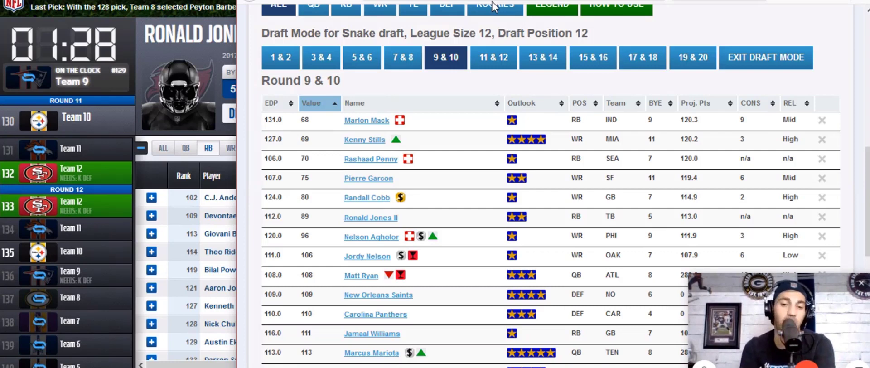
click(496, 62)
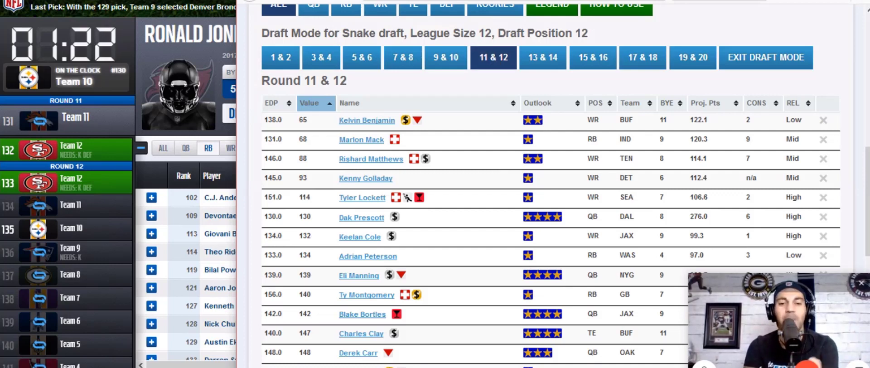
click(228, 149)
click(230, 149)
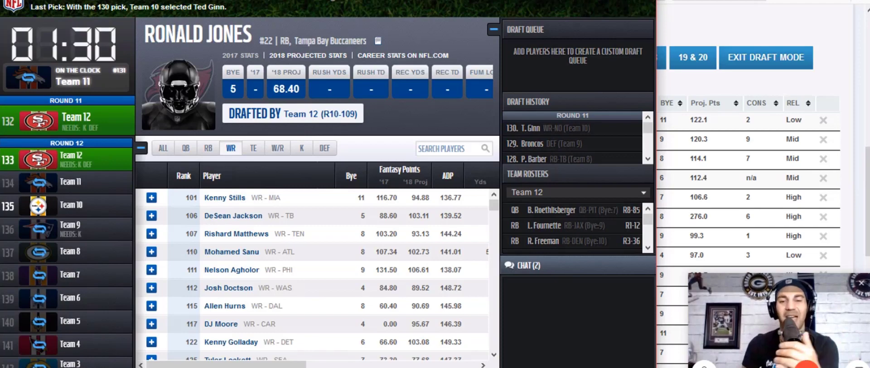
key(alt+Tab)
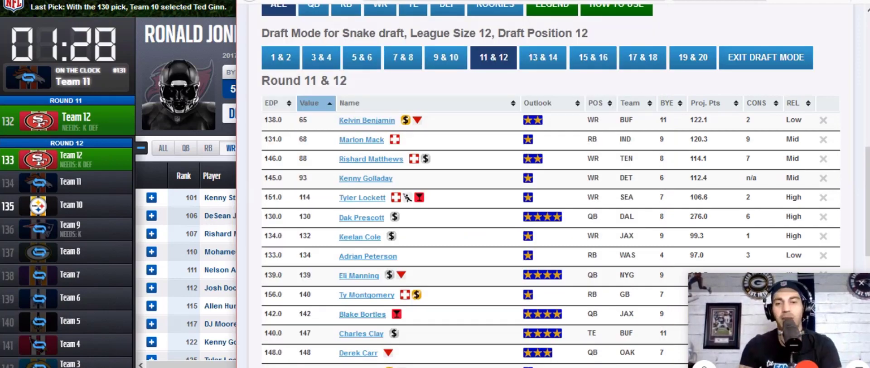
key(alt+Tab)
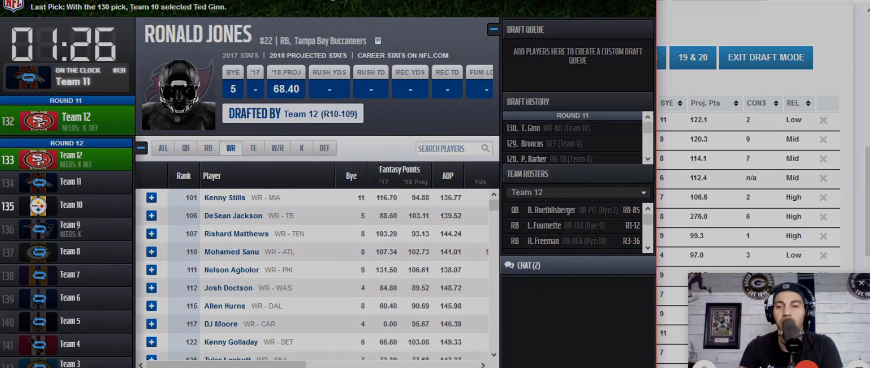
Switch to the rankings site, open the FFMaverick home page and maximize its window
key(alt+Tab)
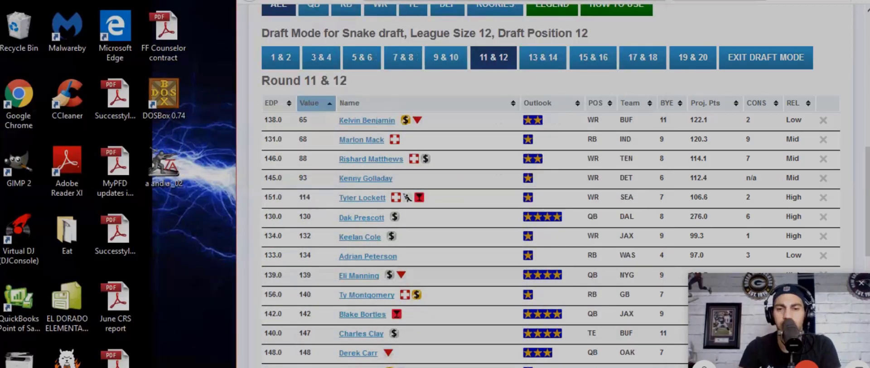
scroll(295, 104, up, 5)
scroll(294, 104, up, 4)
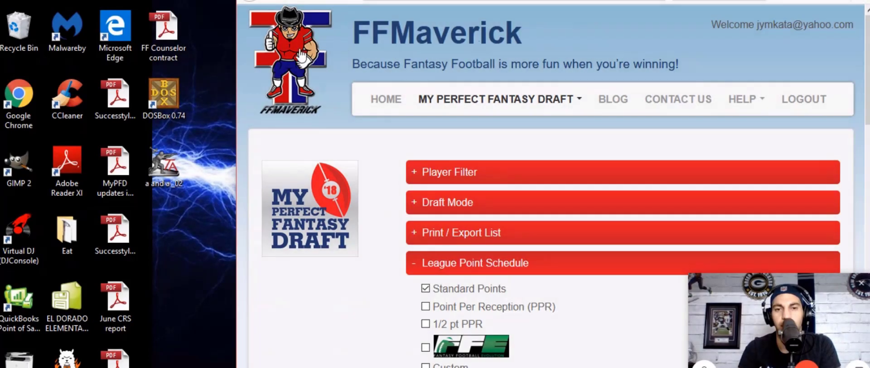
click(300, 55)
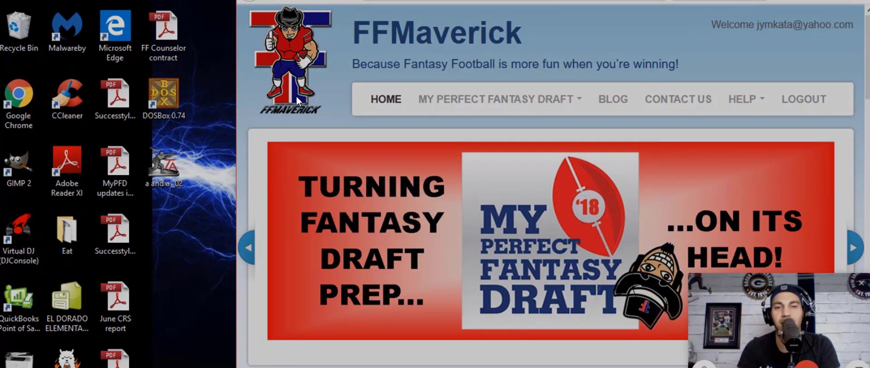
key(super+Up)
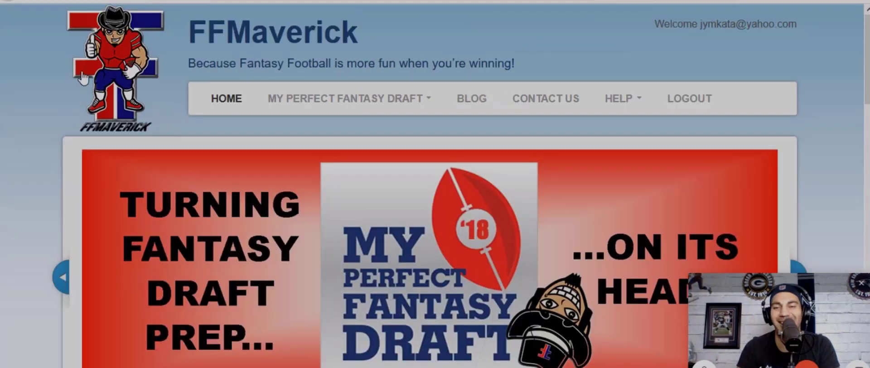